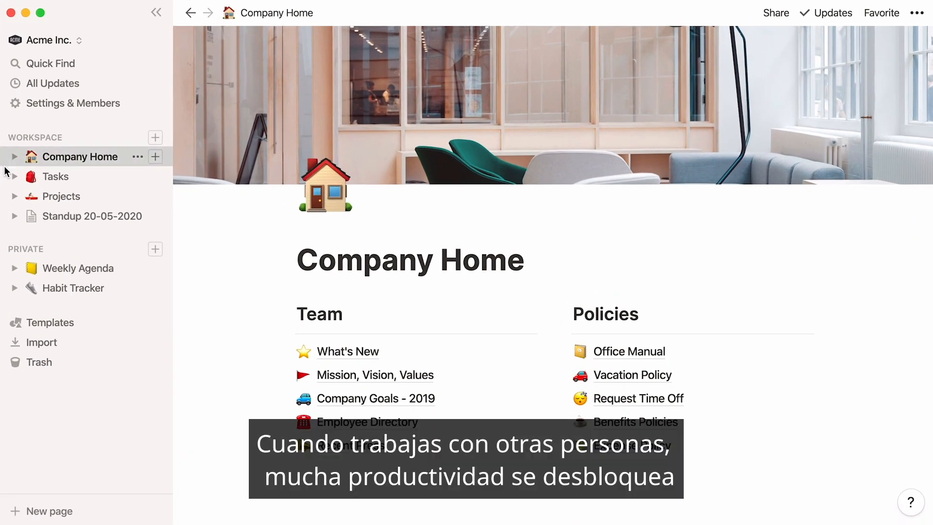
Look over the Meeting Notes and Docs databases, including the Docs properties and its list of views
left_click(4, 216)
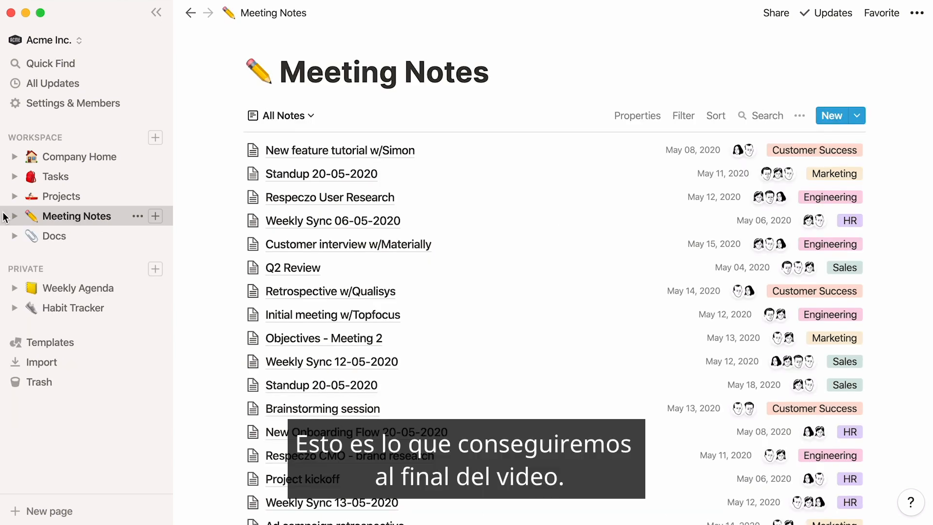
left_click(156, 12)
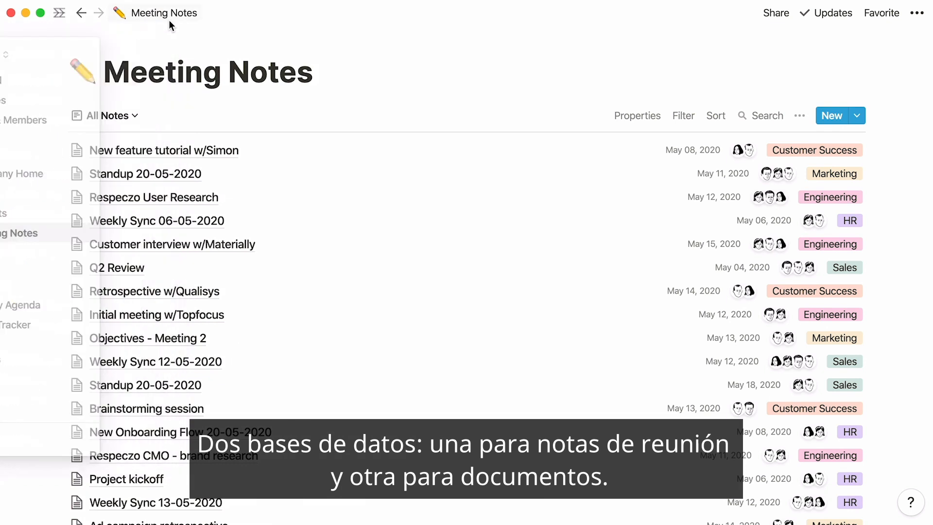
left_click(82, 15)
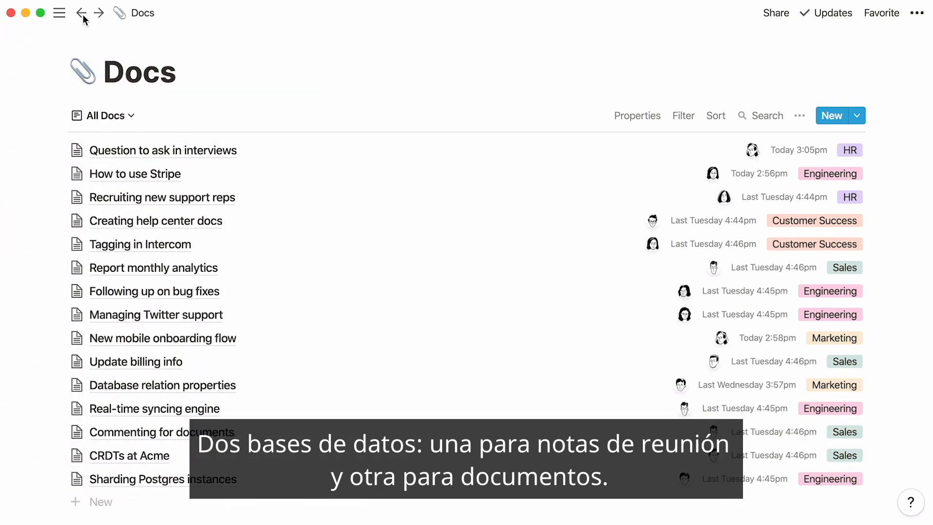
left_click(630, 118)
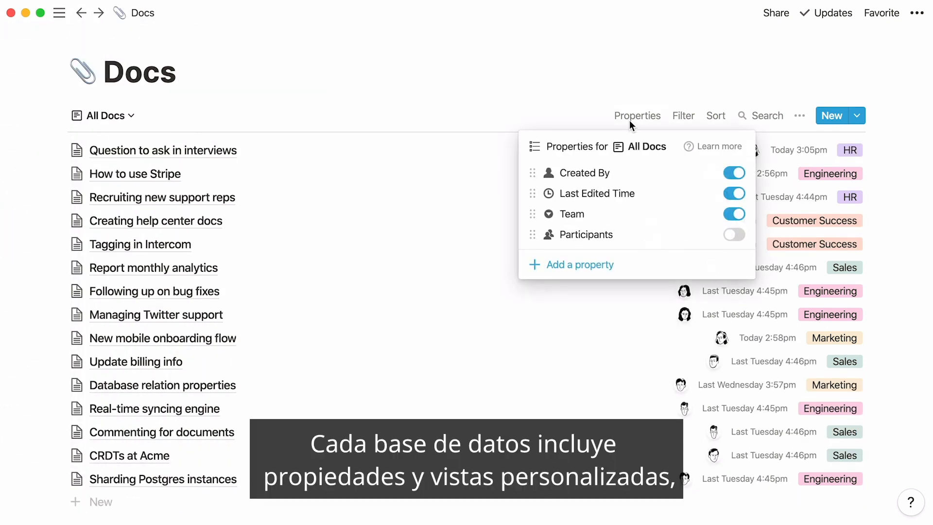
left_click(133, 115)
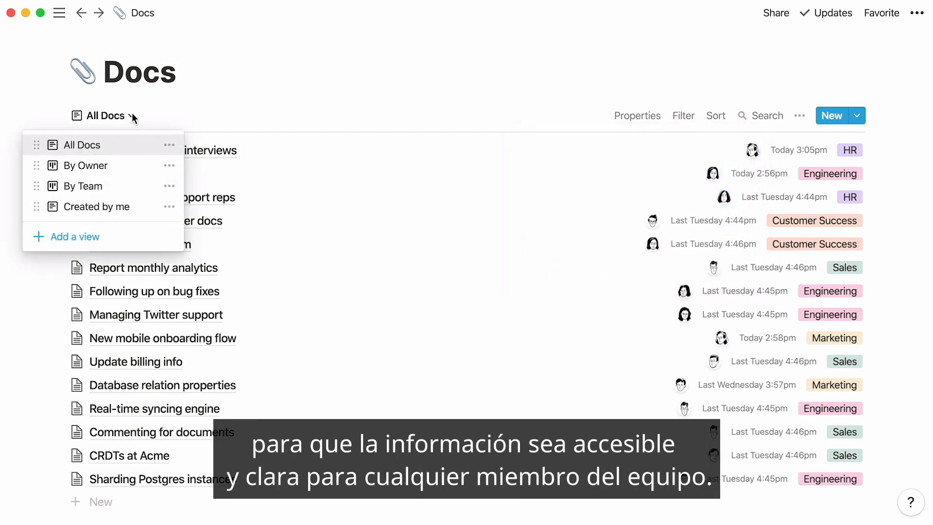
left_click(61, 14)
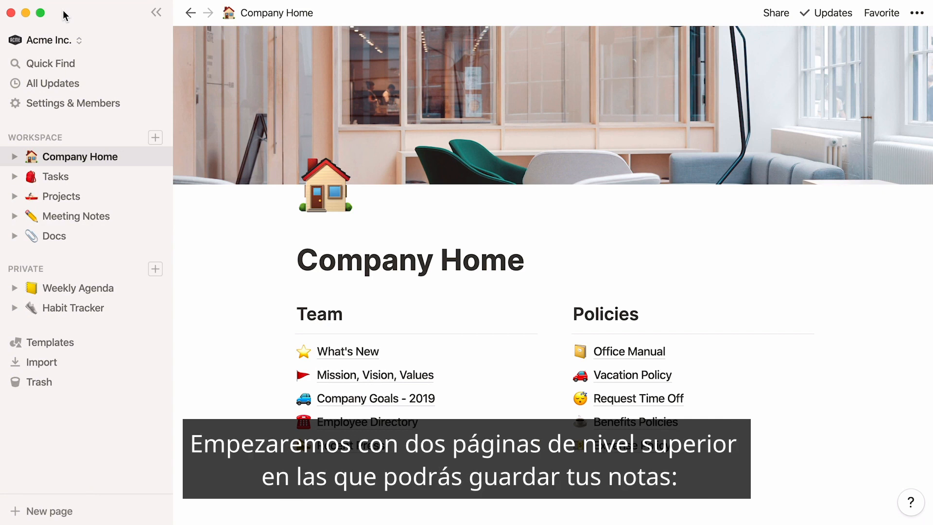
Open the "New mobile onboarding flow" page in the Docs database and read through its contents
left_click(96, 245)
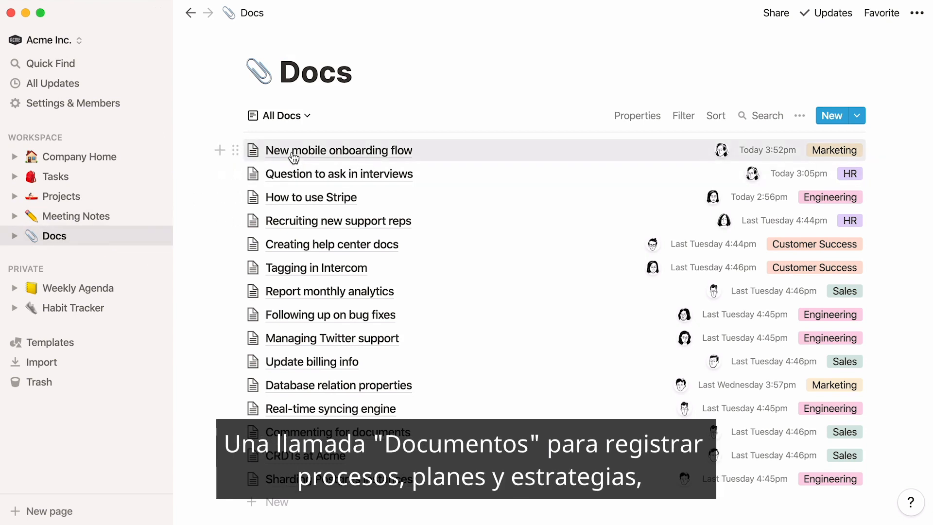
left_click(264, 153)
scroll(147, 237, "down", 15)
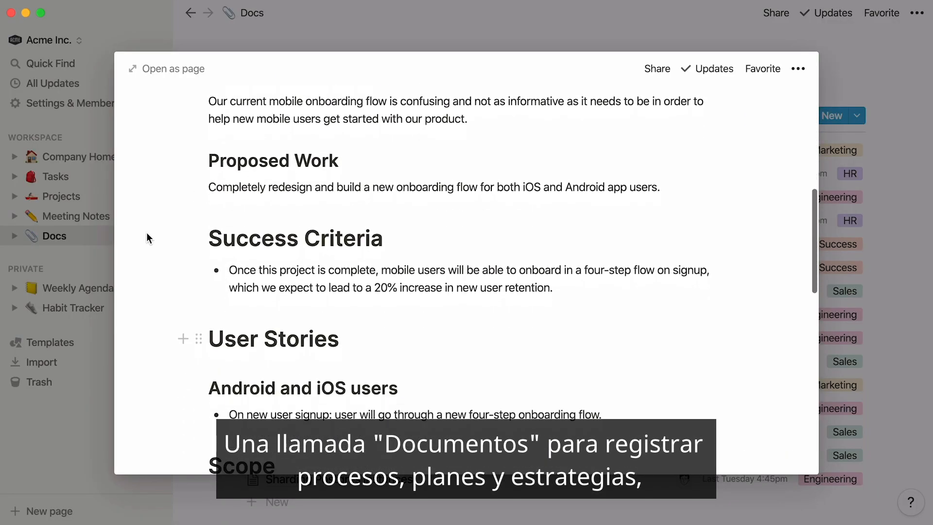
scroll(147, 233, "down", 10)
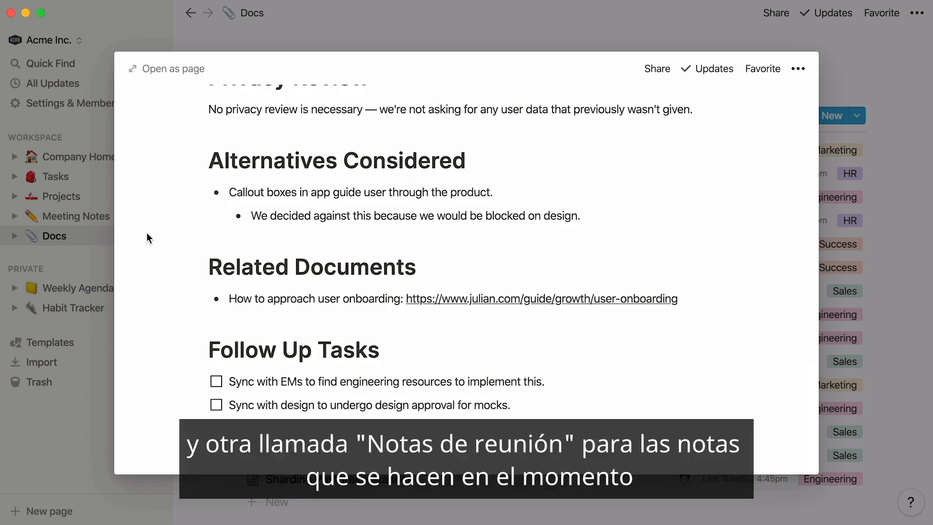
Open the "Brainstorming session" page in the Meeting Notes database and read through its contents
left_click(92, 216)
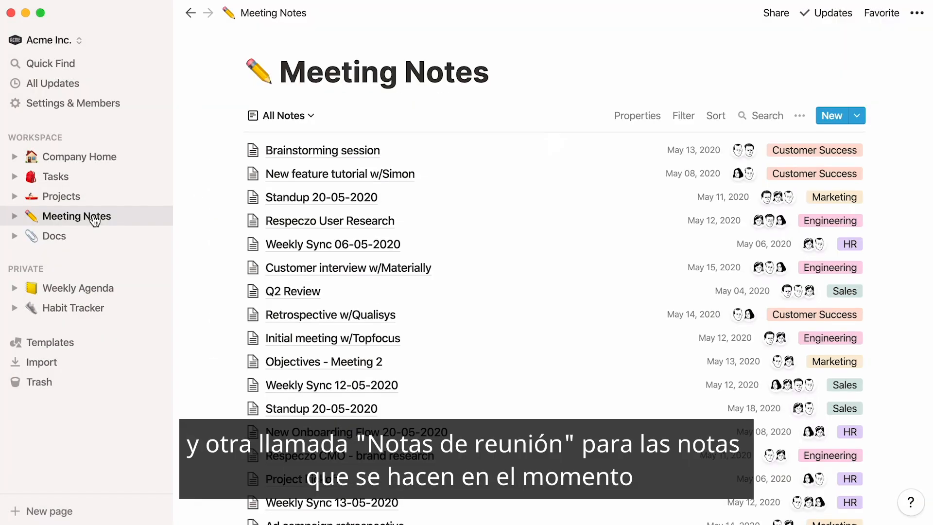
left_click(272, 152)
scroll(155, 222, "down", 5)
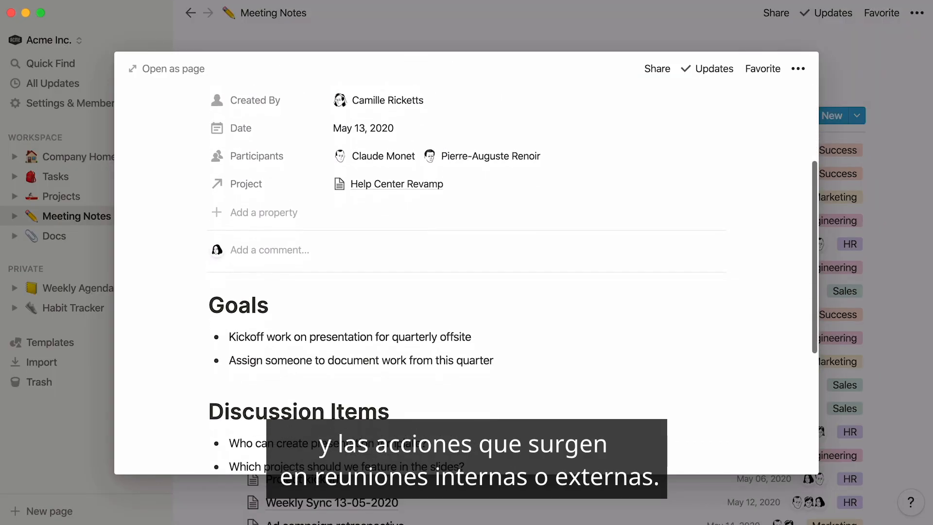
scroll(156, 221, "down", 3)
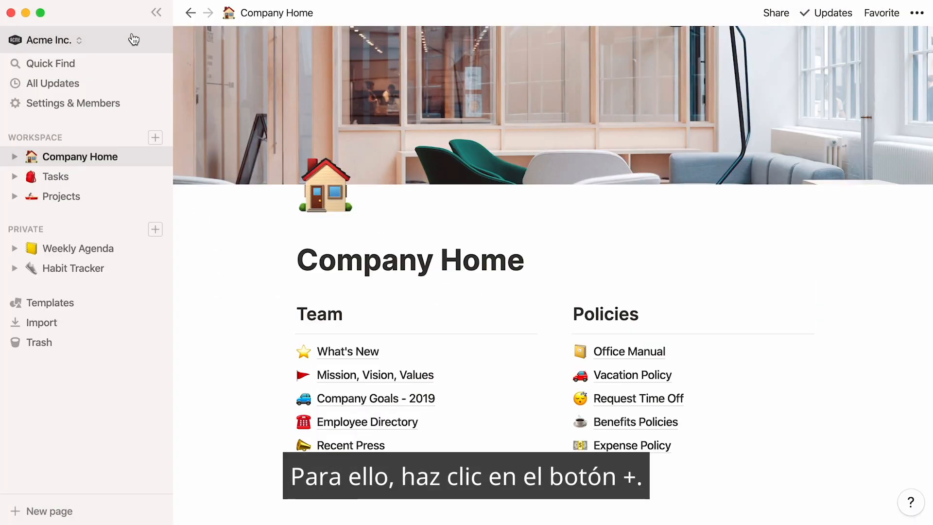
Add a new top-level workspace page using the Docs template from the Engineering category
left_click(155, 138)
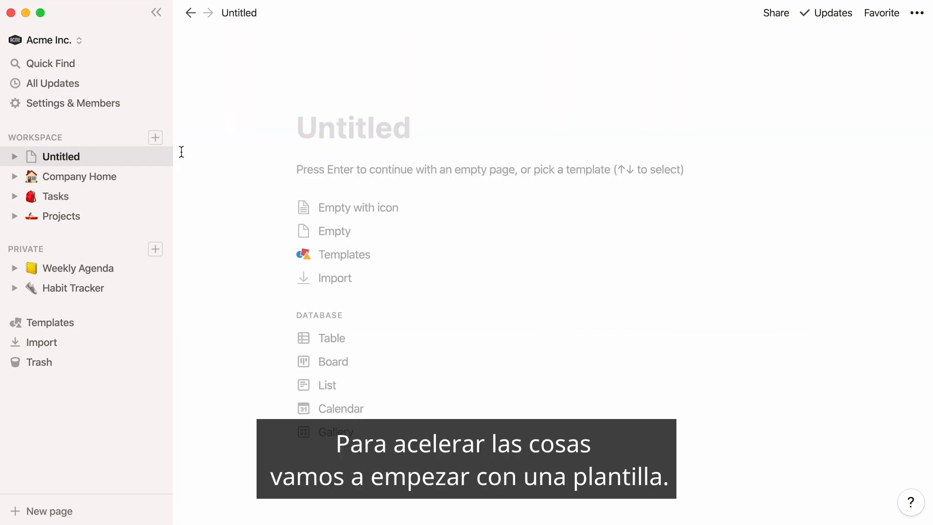
left_click(387, 261)
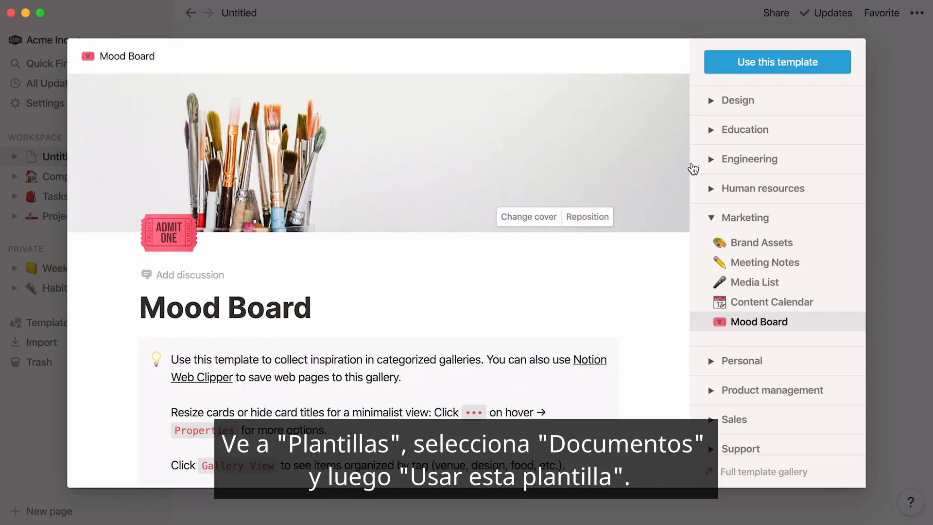
left_click(709, 159)
left_click(701, 245)
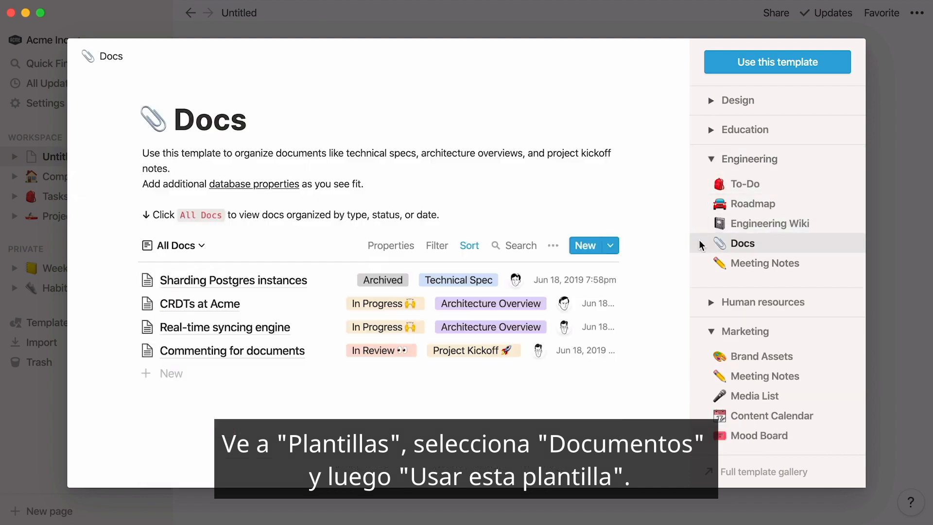
left_click(831, 69)
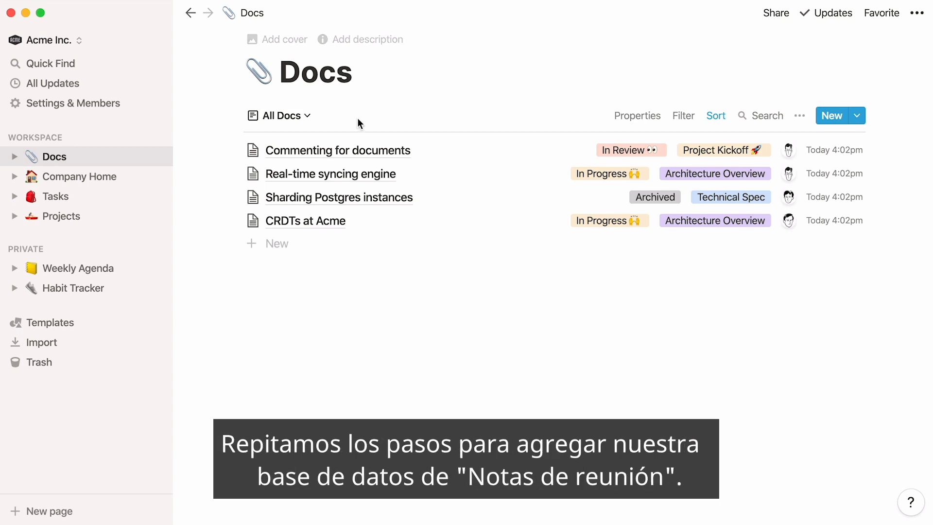
Add another top-level workspace page using the Meeting Notes template from the Human resources category
left_click(155, 138)
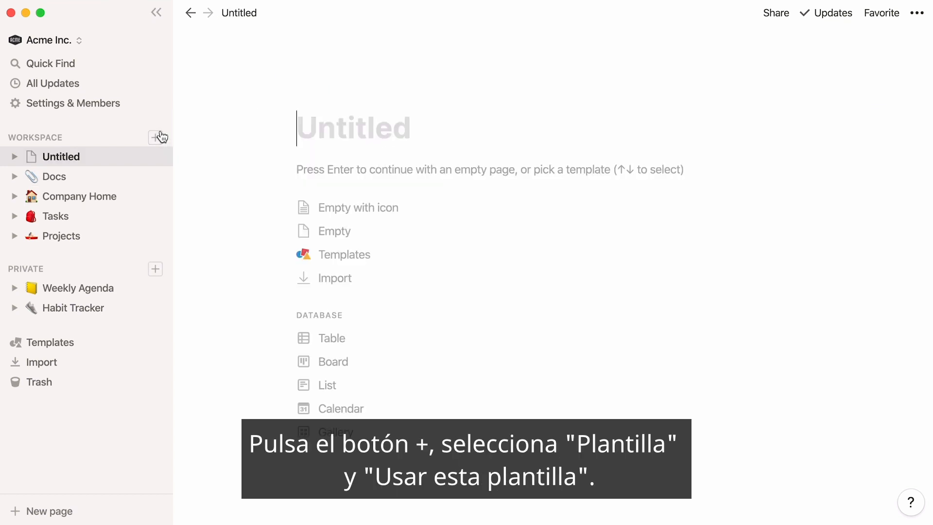
left_click(380, 256)
left_click(708, 302)
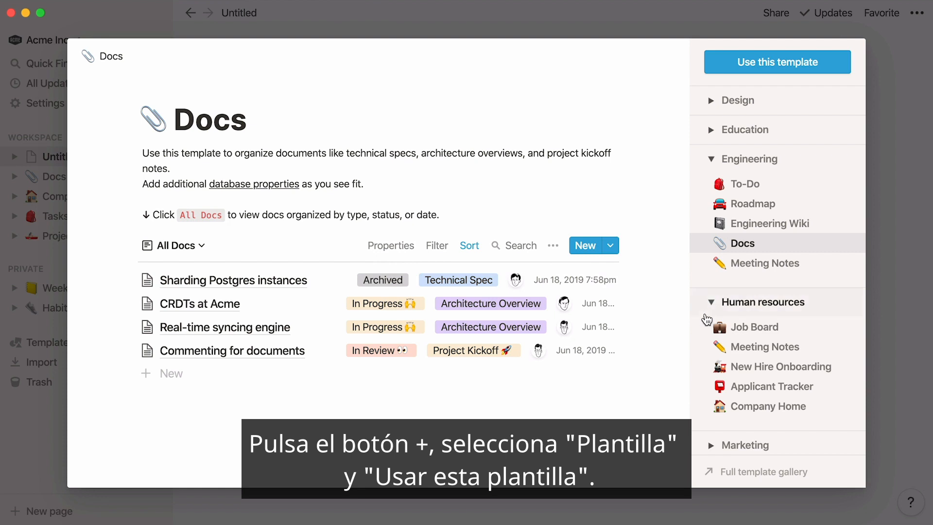
left_click(704, 346)
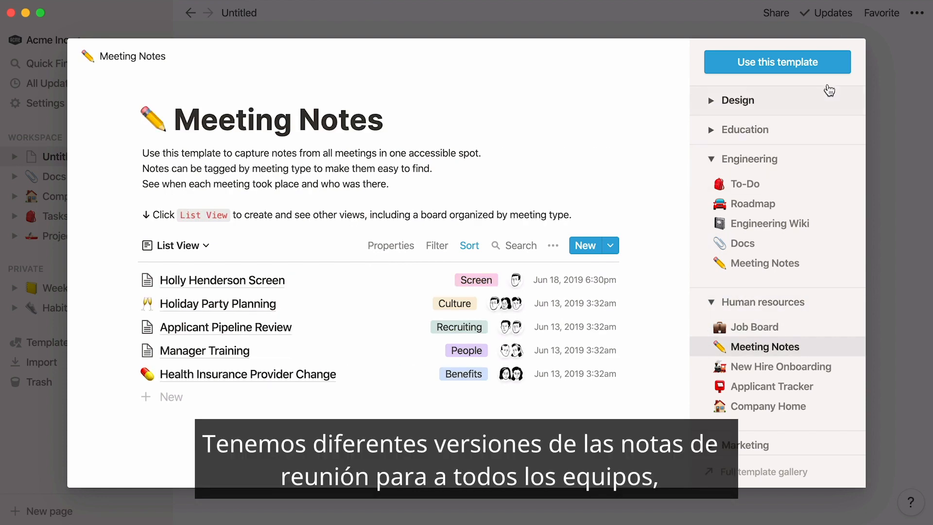
left_click(777, 62)
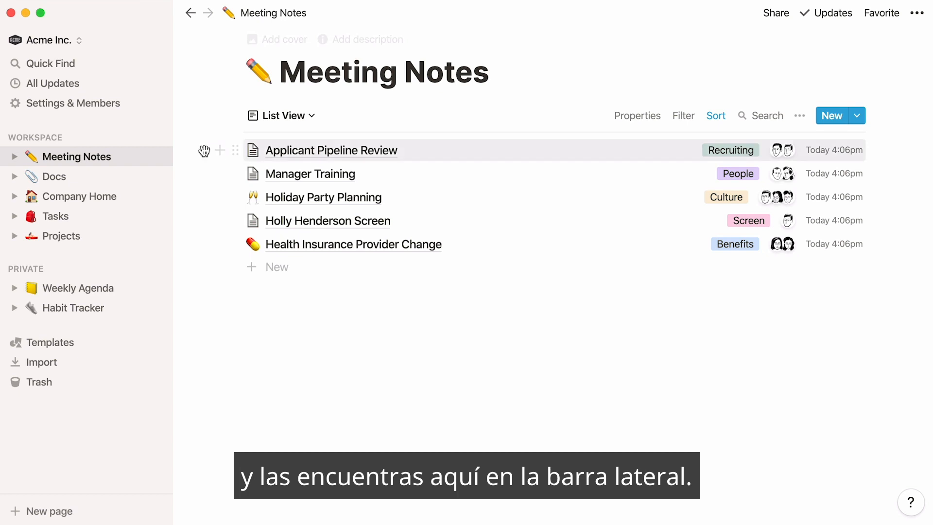
Open the Docs database at full width and check a document's creator and the database's properties
left_click(112, 172)
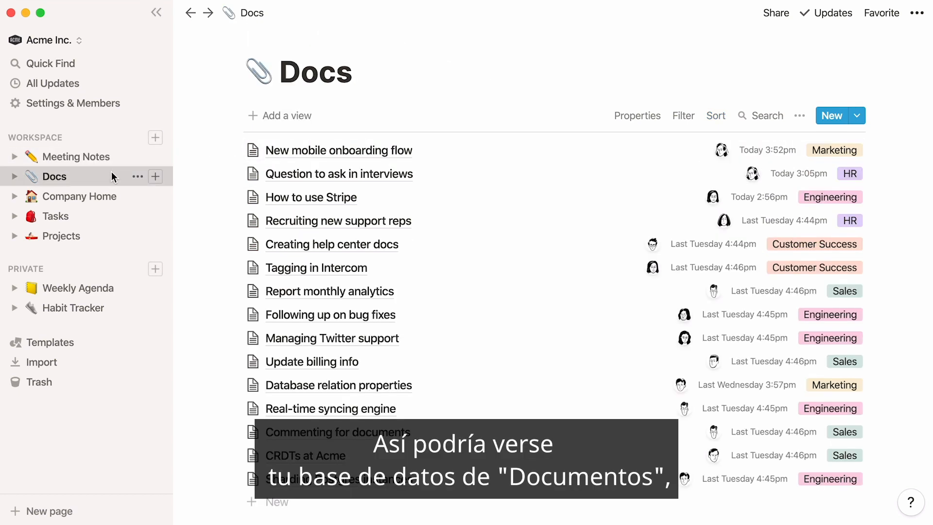
left_click(157, 12)
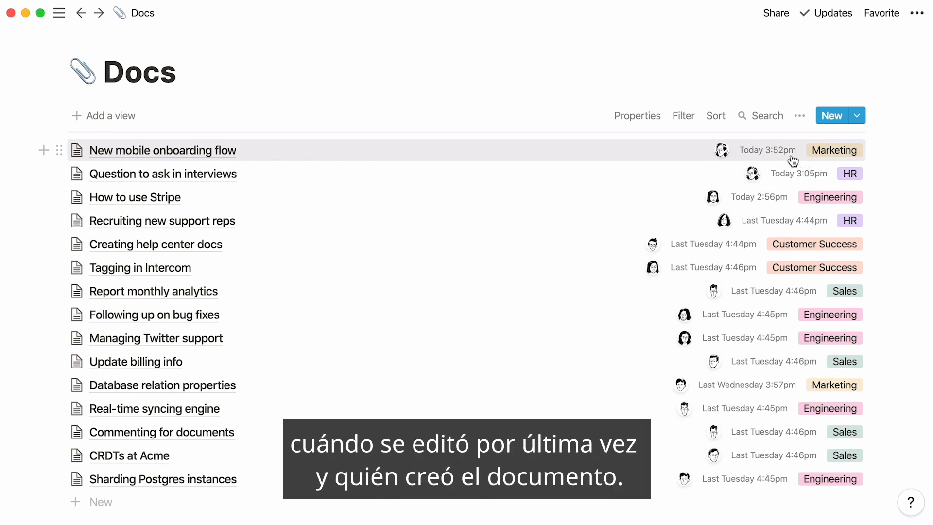
mouse_move(722, 153)
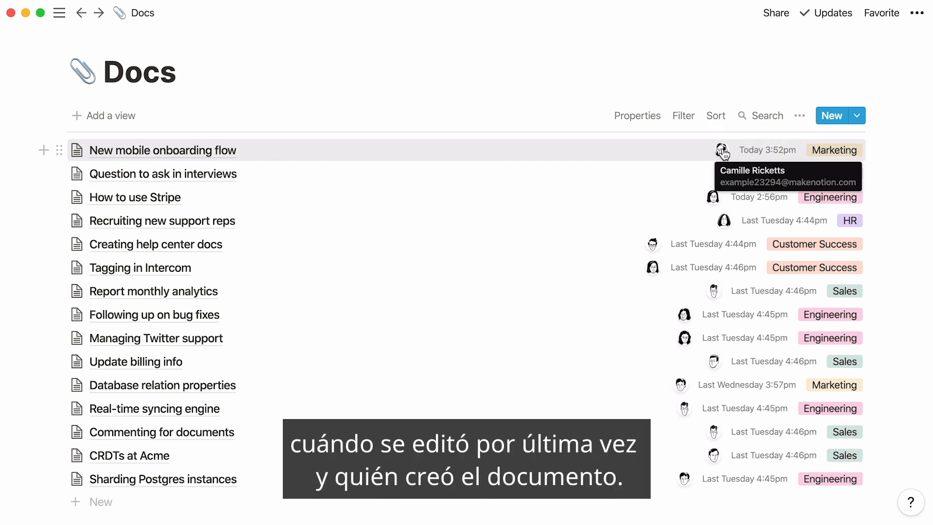
left_click(648, 118)
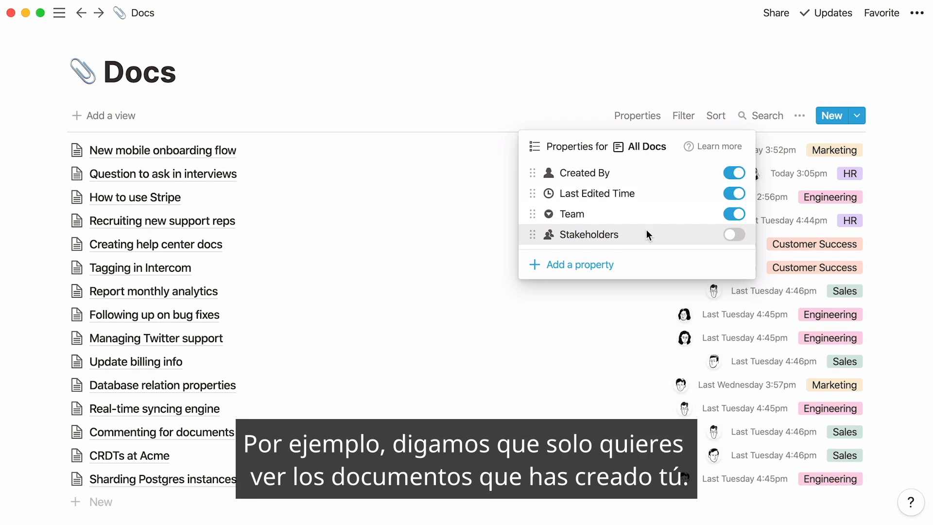
Add a List view named "Created by Me" to the Docs database
left_click(114, 111)
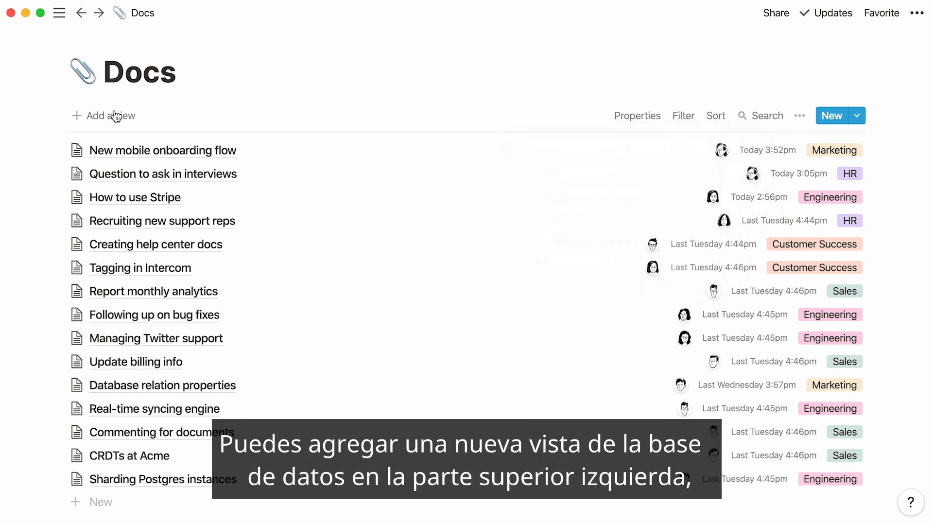
left_click(115, 111)
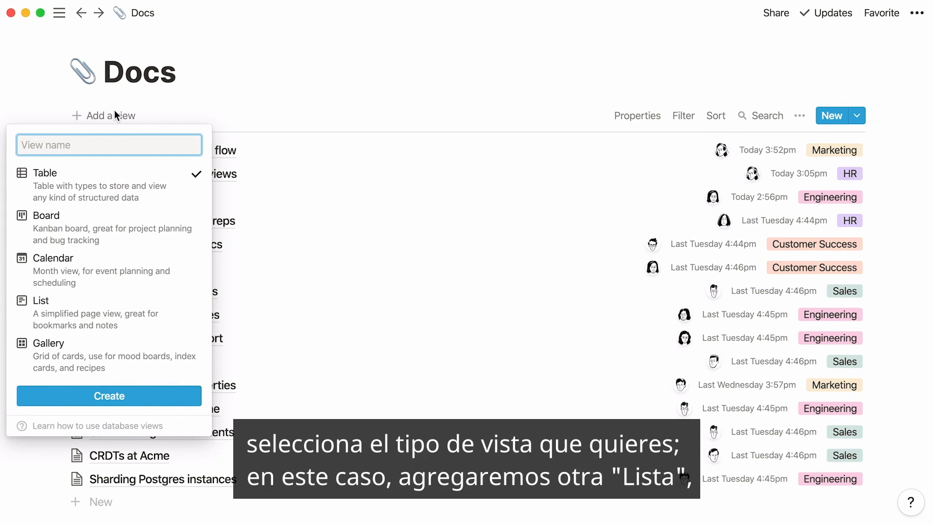
left_click(135, 311)
type("Created ")
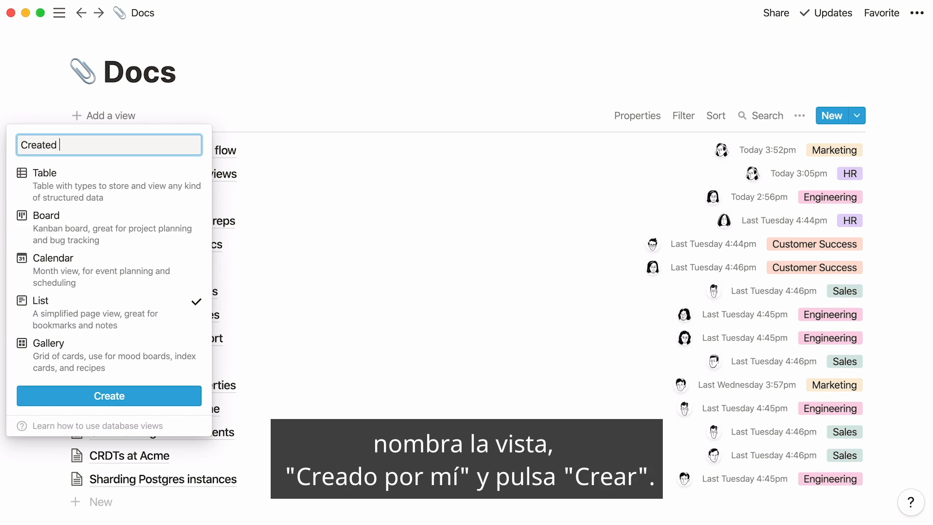
type("by Me")
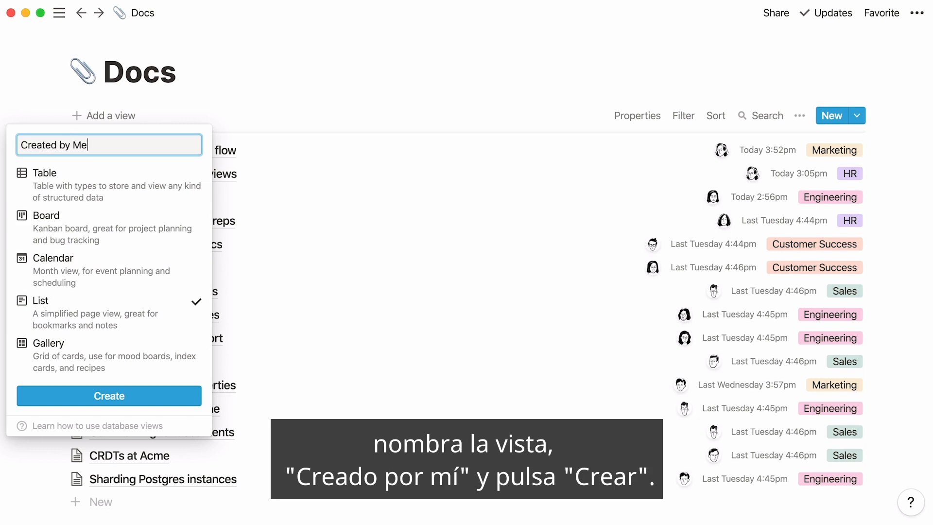
left_click(119, 394)
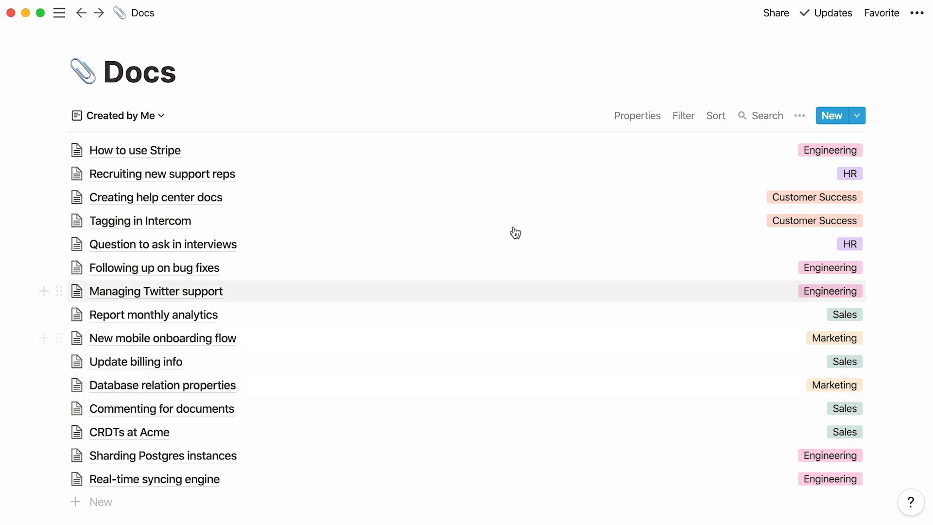
Filter the "Created by Me" view to documents whose Created By property contains Me
left_click(682, 123)
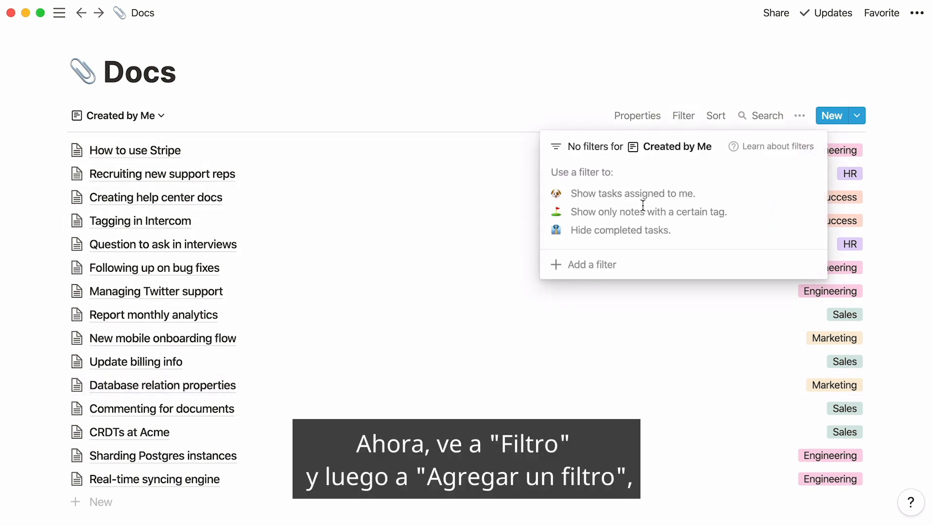
left_click(593, 267)
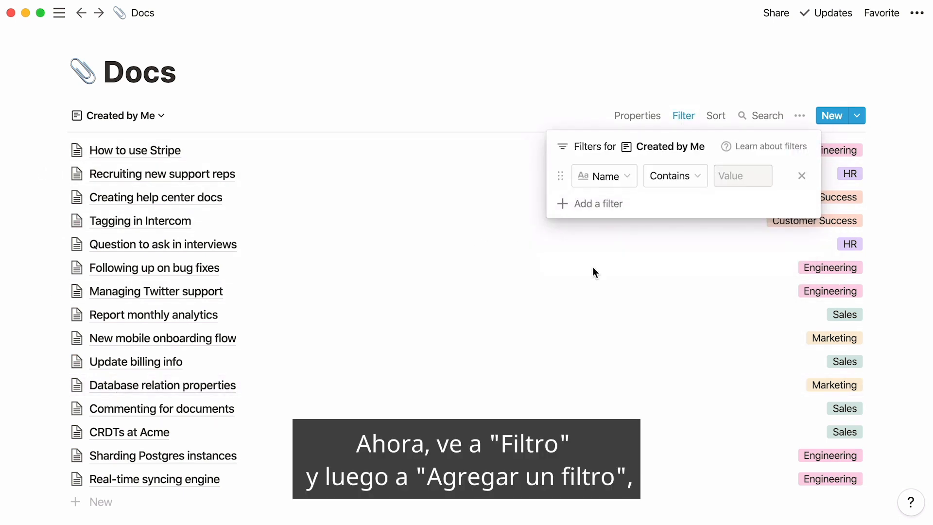
left_click(622, 181)
left_click(623, 258)
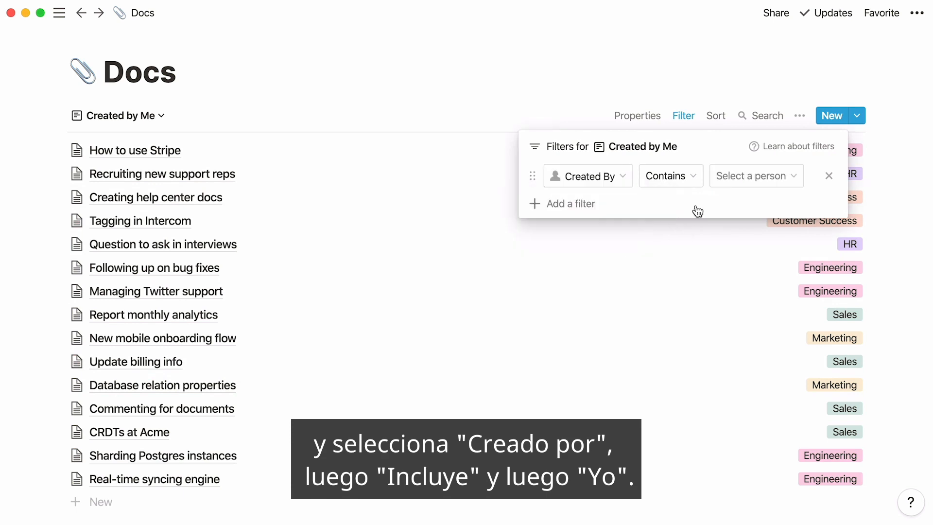
left_click(731, 184)
left_click(752, 259)
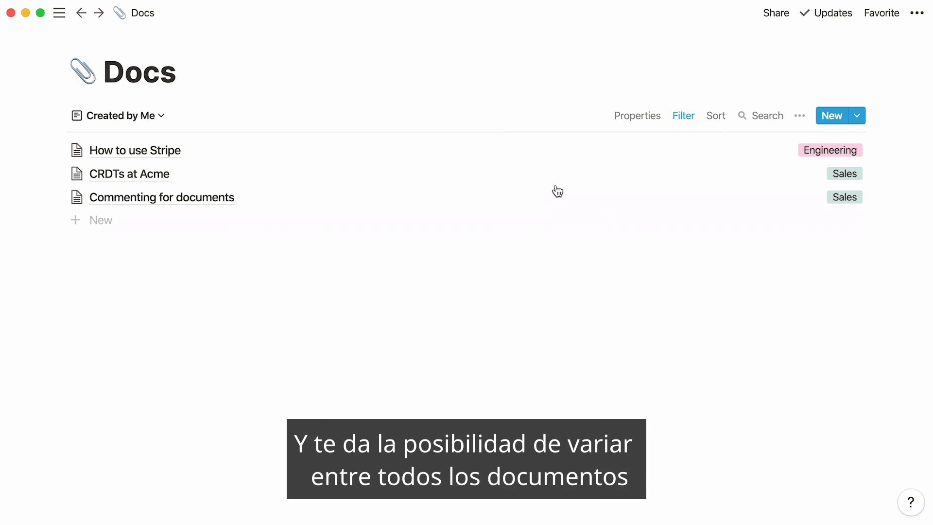
Switch the Docs database to the All Docs view and back to Created by Me to compare the two lists
left_click(158, 122)
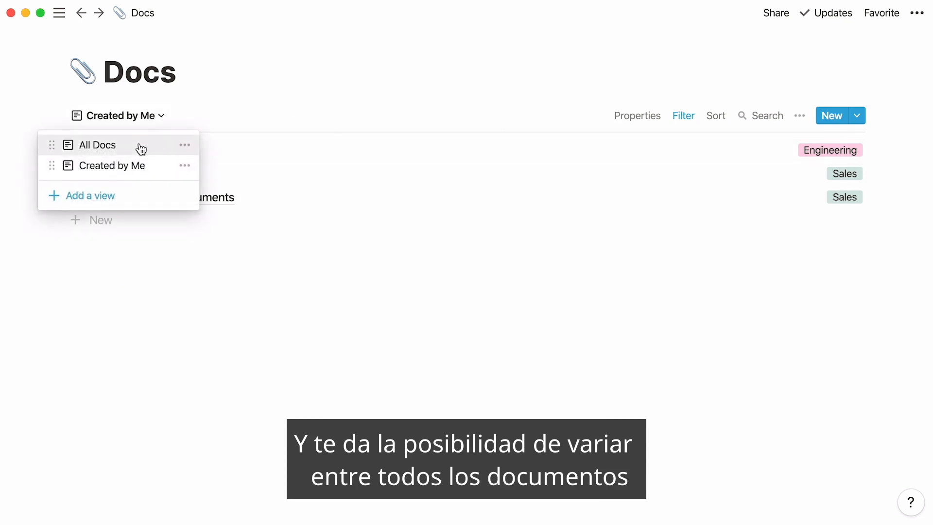
left_click(141, 149)
left_click(132, 116)
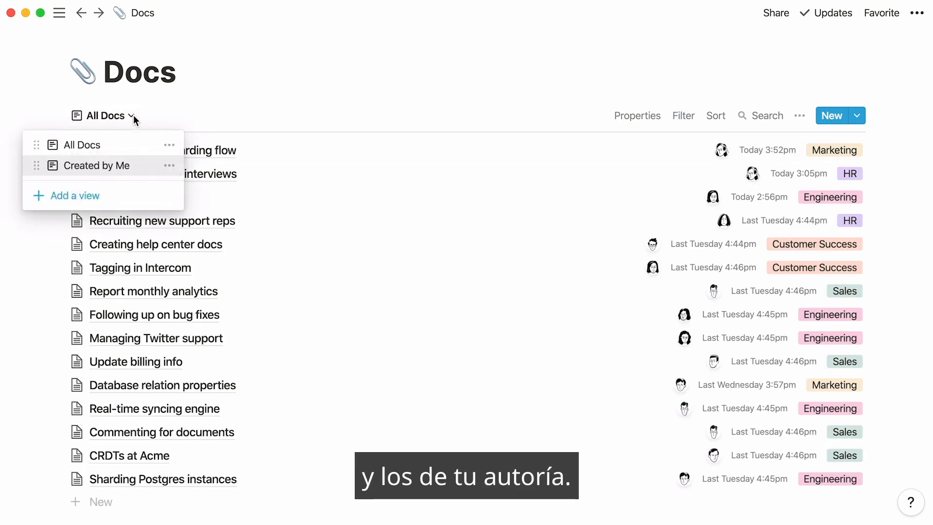
left_click(148, 169)
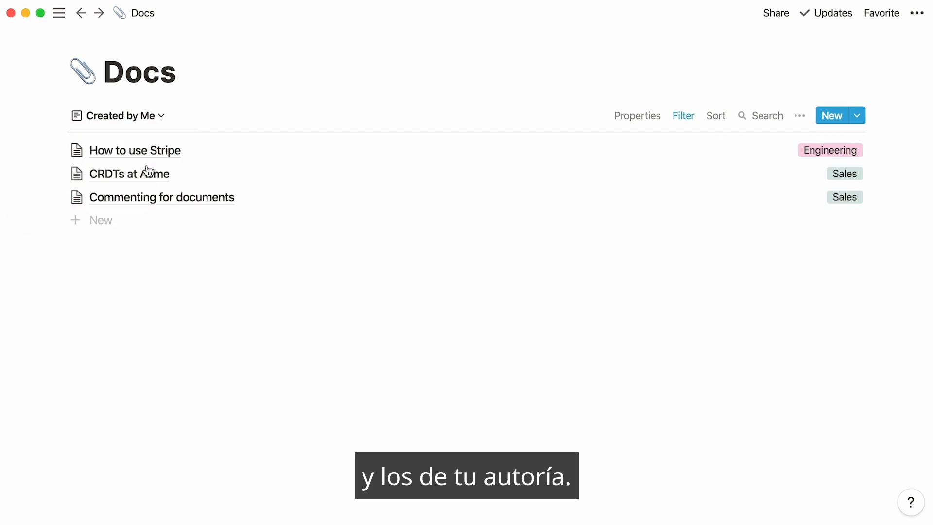
Add a Board view named "By Team" to the Docs database and group it by Team
left_click(155, 127)
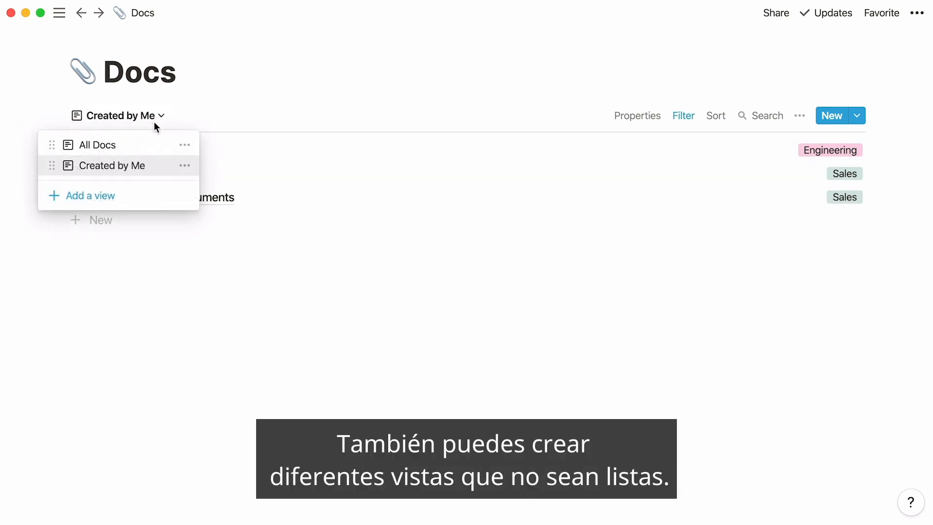
left_click(125, 195)
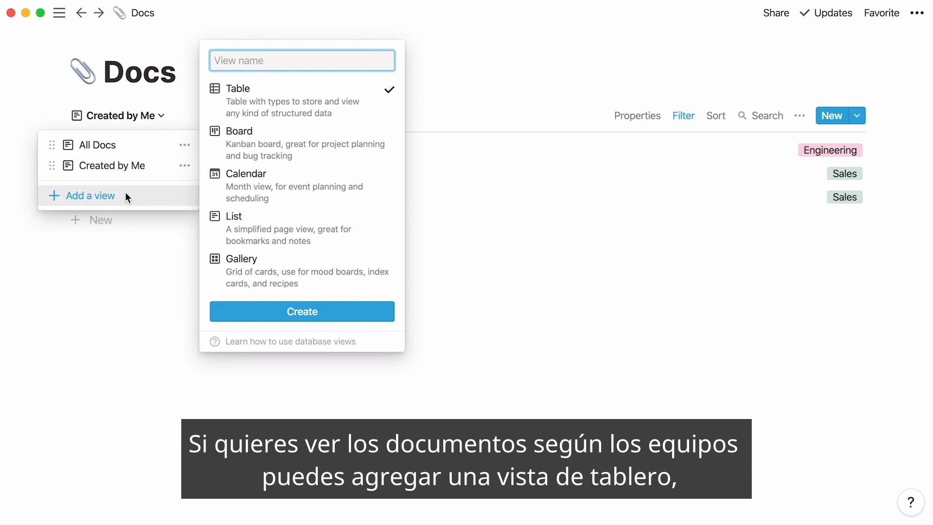
left_click(233, 152)
type("By Team")
left_click(238, 311)
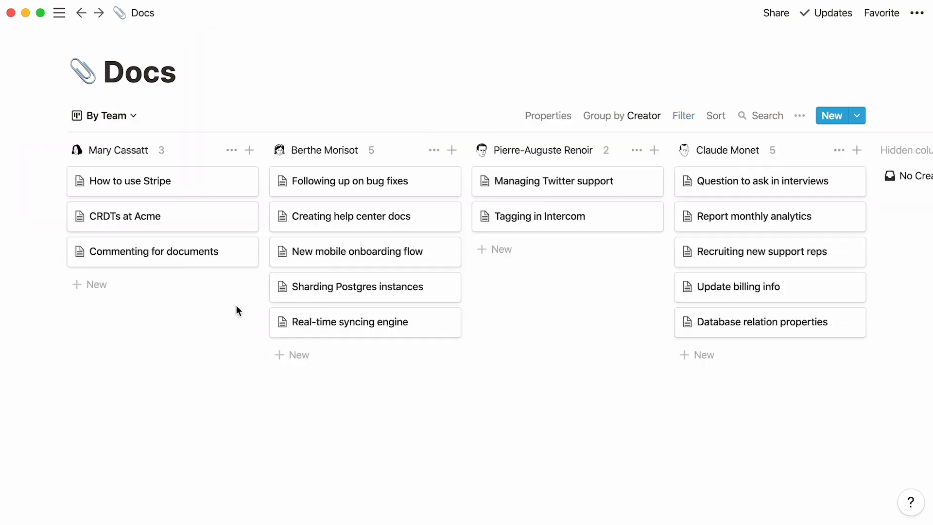
left_click(620, 119)
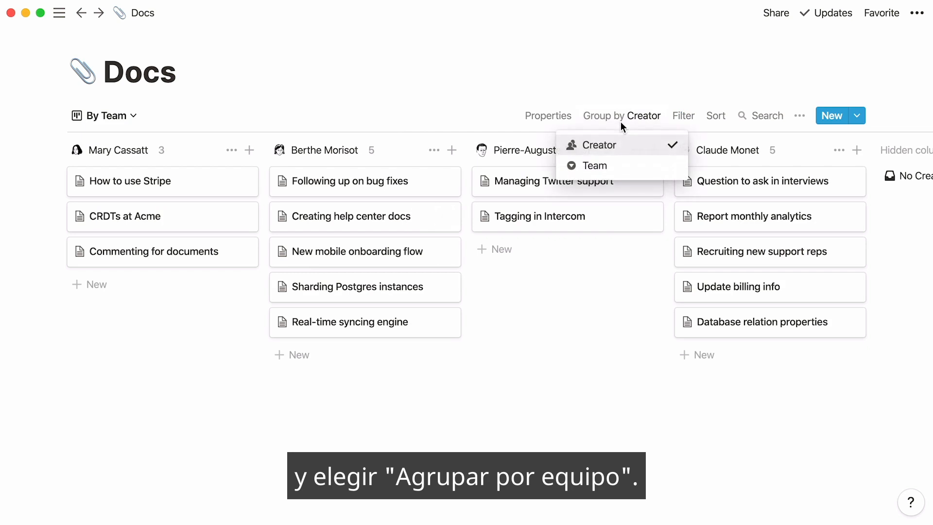
left_click(622, 165)
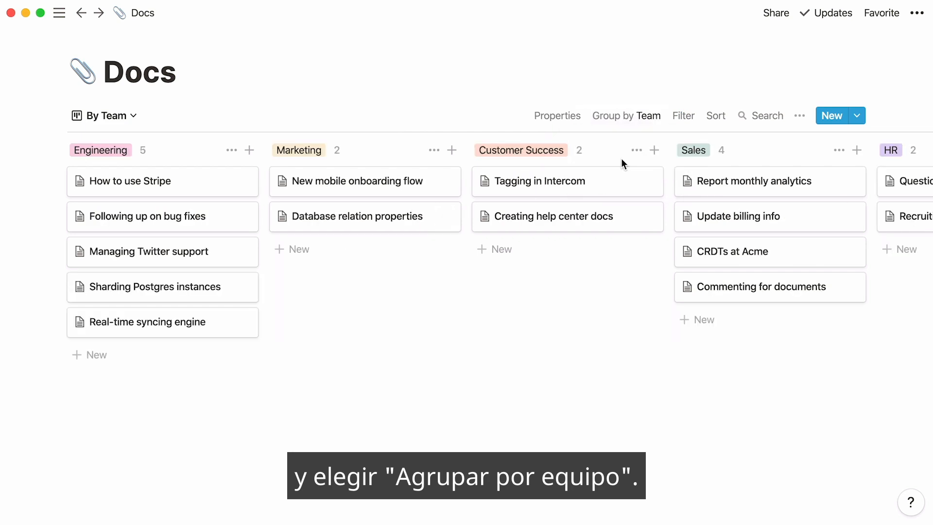
Add a Board view named "By Creator" to the Docs database, grouped by Creator
left_click(131, 117)
left_click(117, 210)
left_click(267, 154)
type("By Creator")
left_click(300, 332)
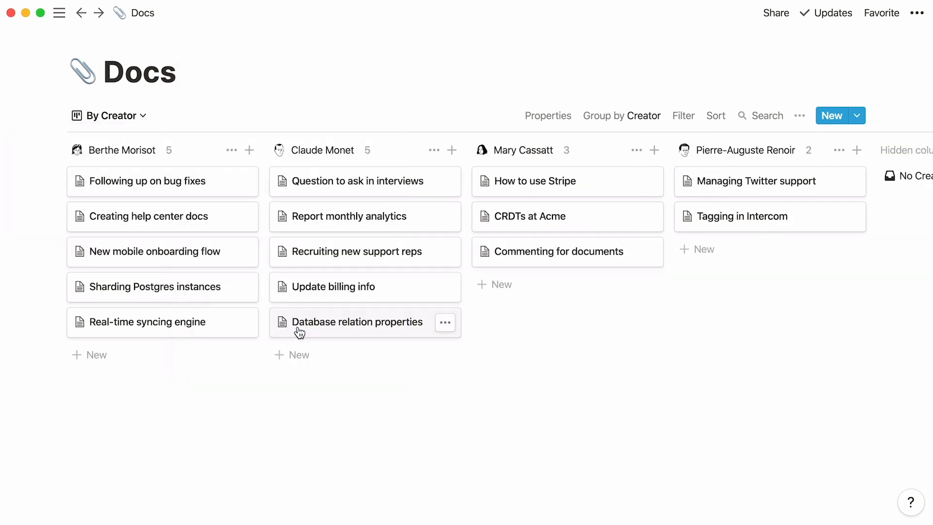
Return to the All Docs view and expand the Docs page in the workspace page tree to see its views
left_click(141, 119)
left_click(141, 144)
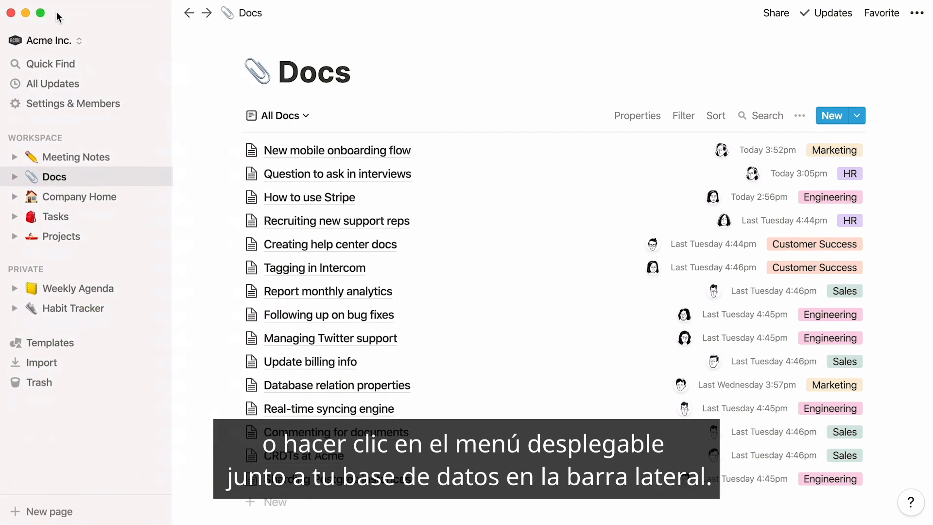
left_click(16, 179)
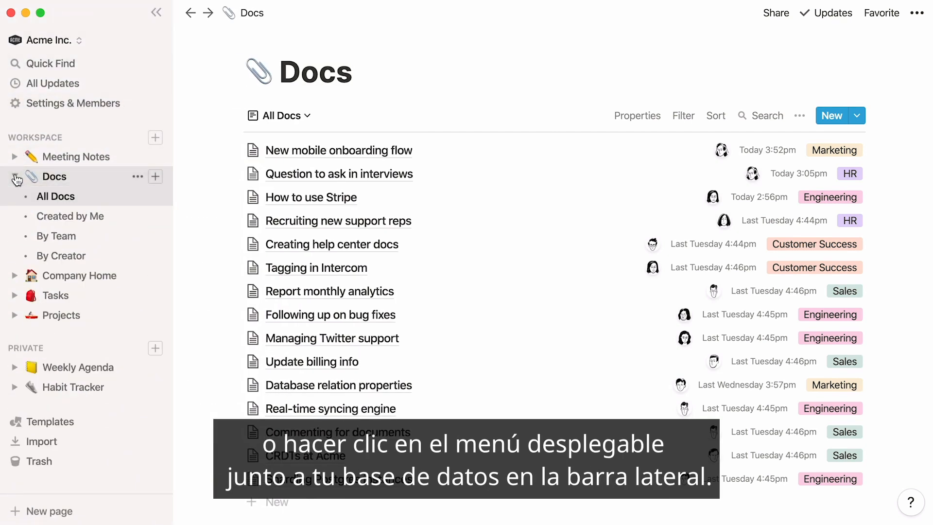
left_click(13, 234)
left_click(13, 203)
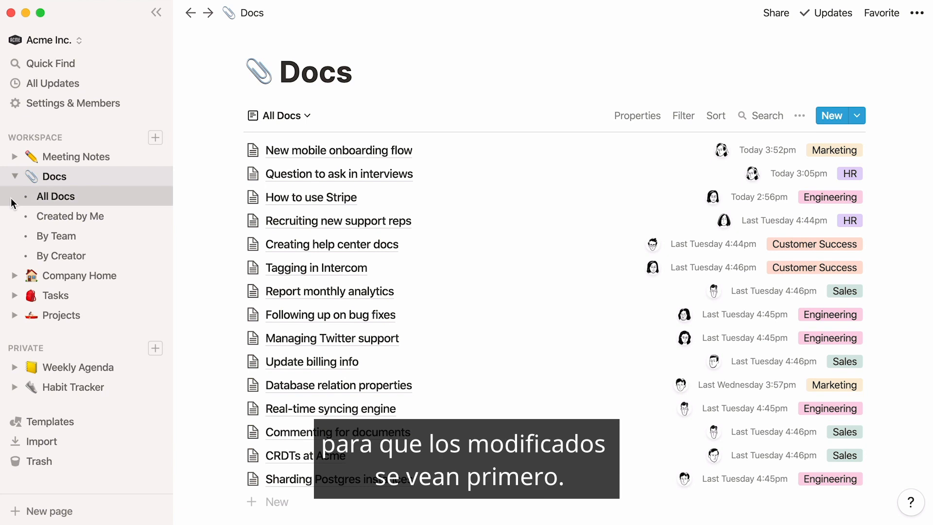
Sort the All Docs view by Last Edited Time in descending order
left_click(716, 116)
left_click(633, 267)
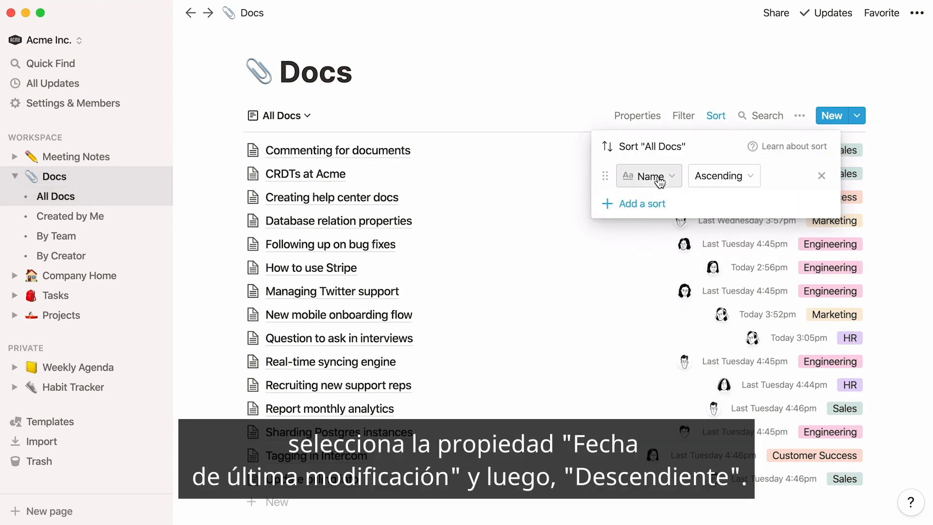
left_click(659, 180)
left_click(685, 299)
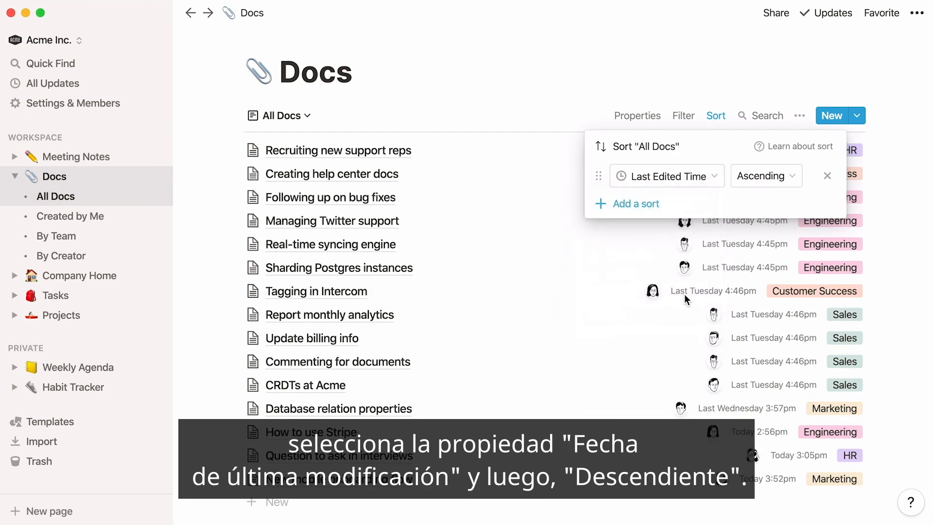
left_click(771, 175)
left_click(797, 222)
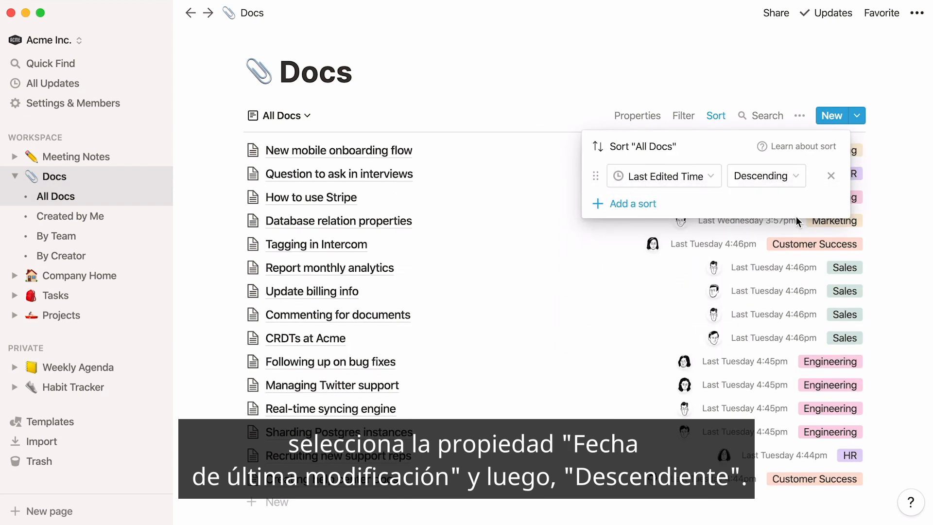
left_click(205, 364)
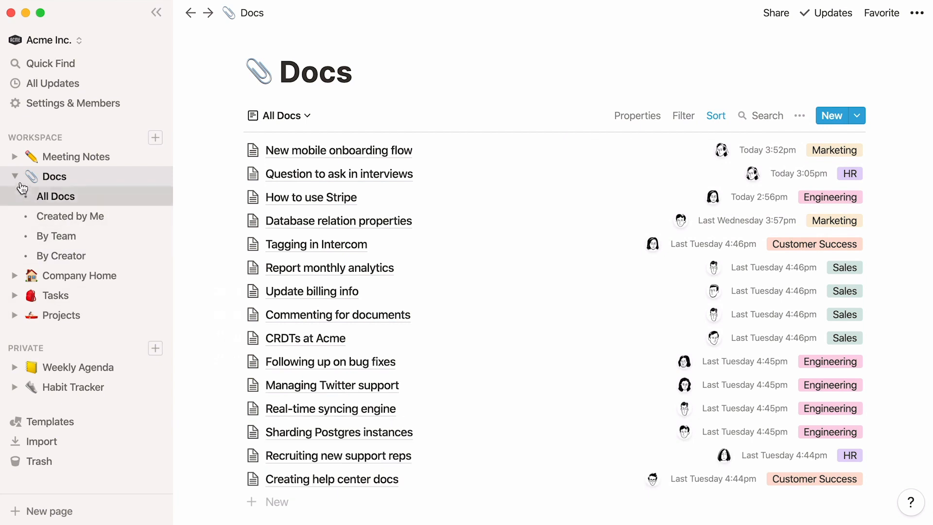
Collapse the Docs page, open the Meeting Notes database and check the first note's participants and meeting date
left_click(15, 176)
left_click(123, 161)
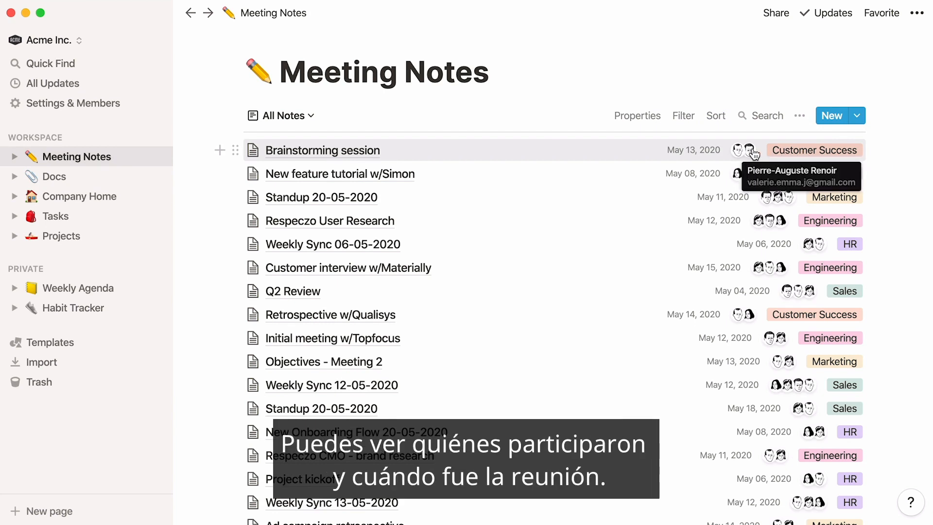
mouse_move(739, 154)
mouse_move(701, 154)
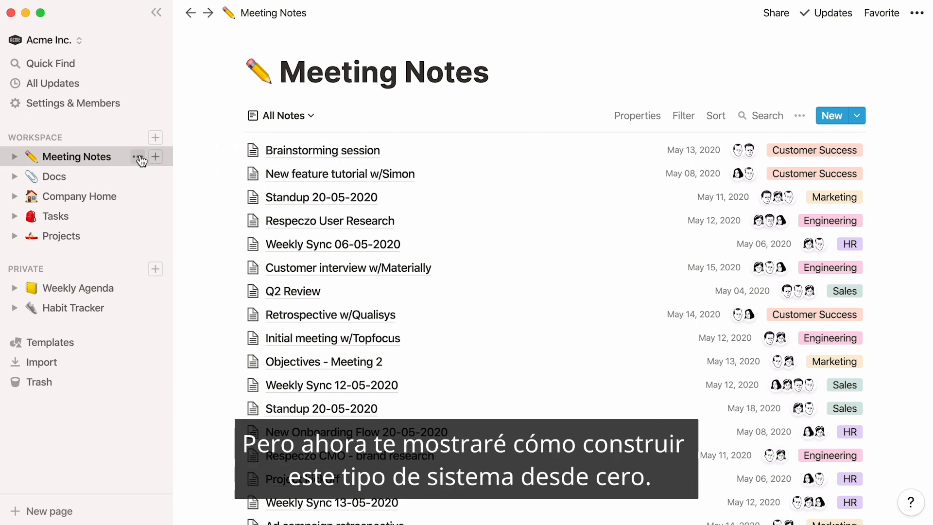
Replace the template-based Meeting Notes page with a new workspace List database titled "Meeting Notes"
left_click(137, 157)
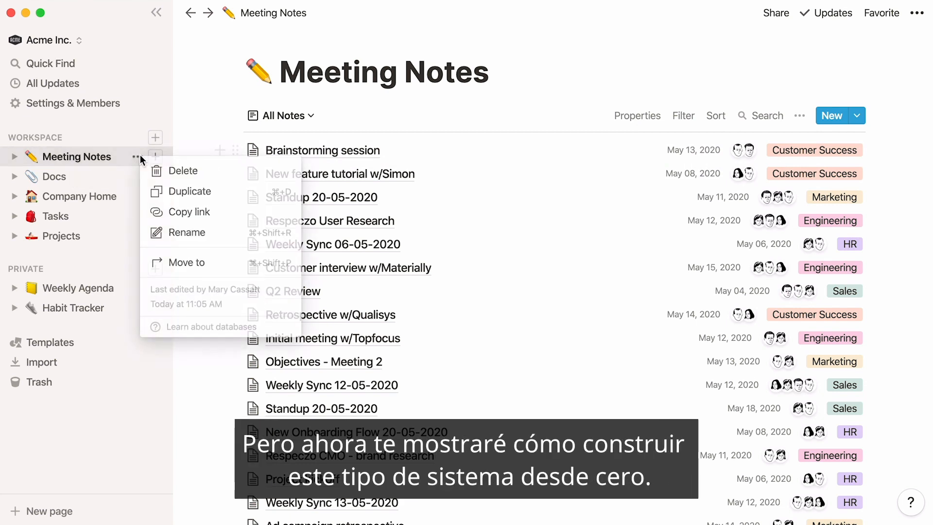
left_click(156, 174)
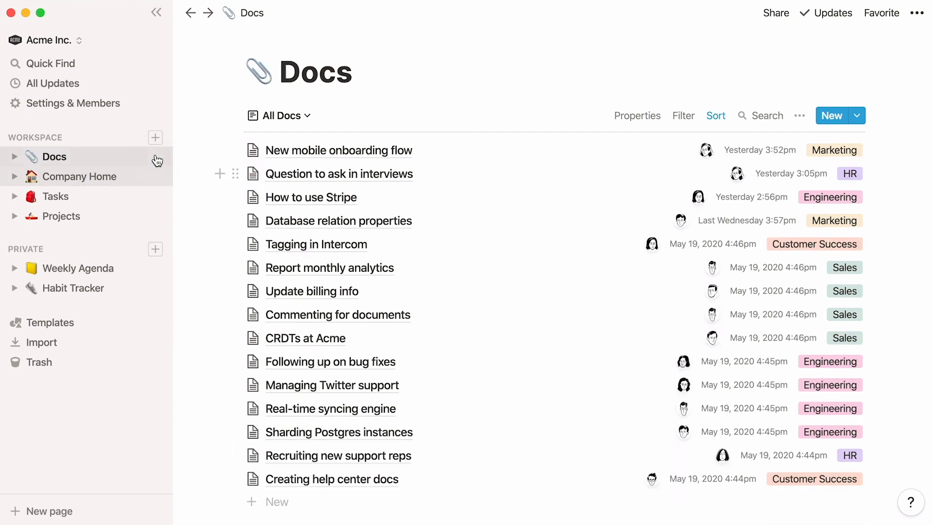
left_click(156, 138)
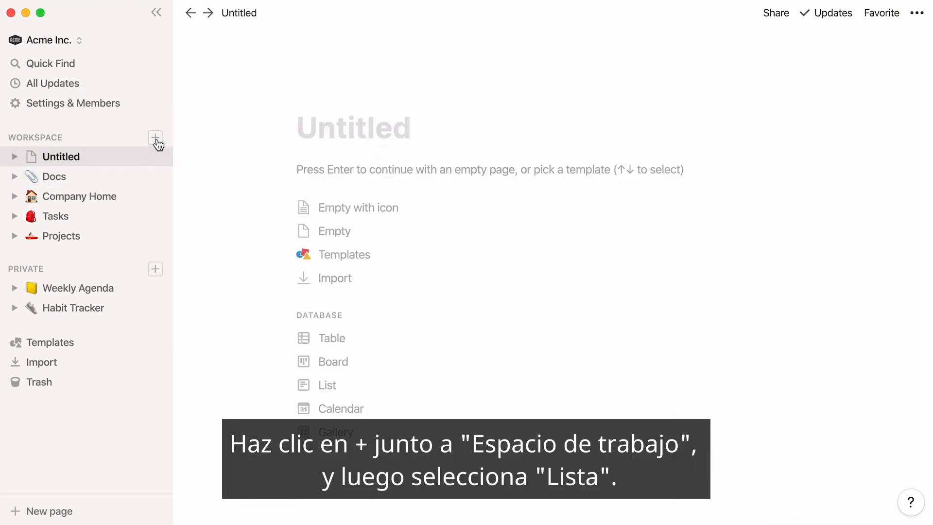
left_click(378, 387)
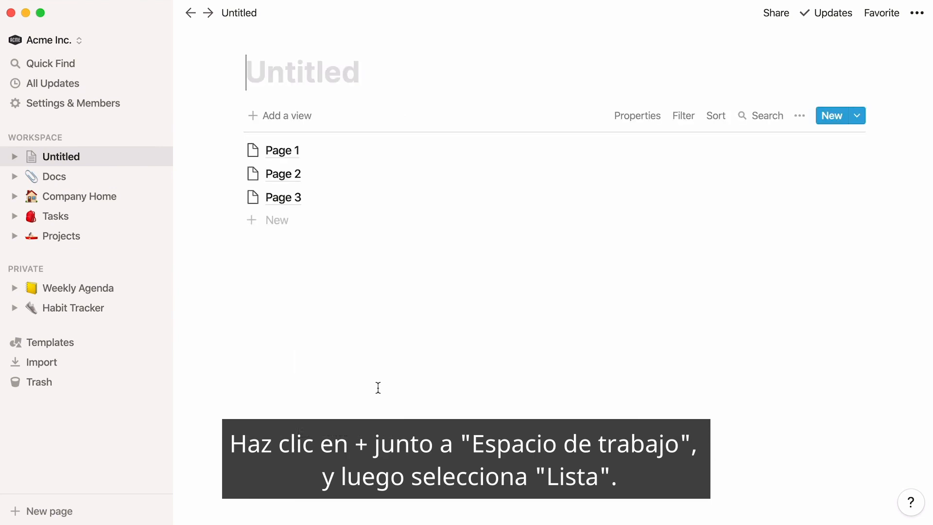
type("Meeting Notes")
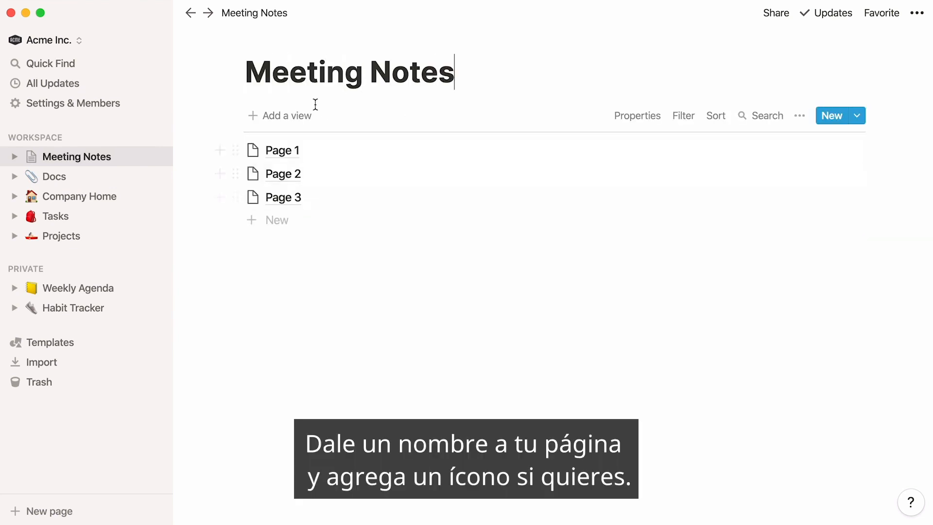
Give the new Meeting Notes page the plain pencil emoji as its icon
left_click(279, 41)
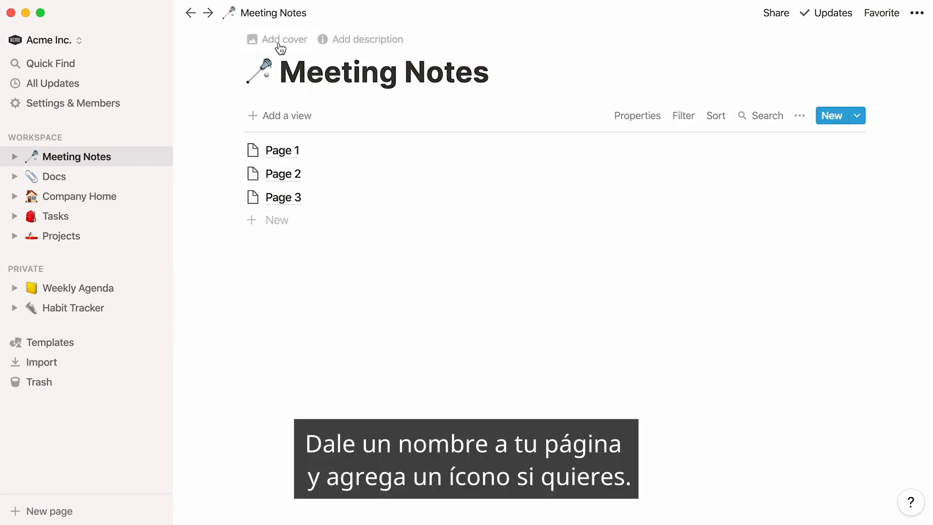
left_click(259, 72)
type("pencil")
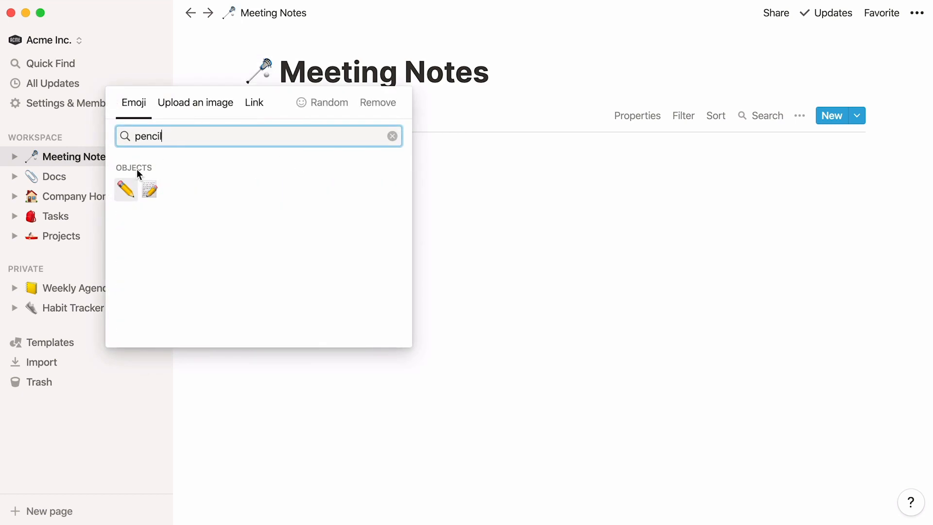
left_click(127, 187)
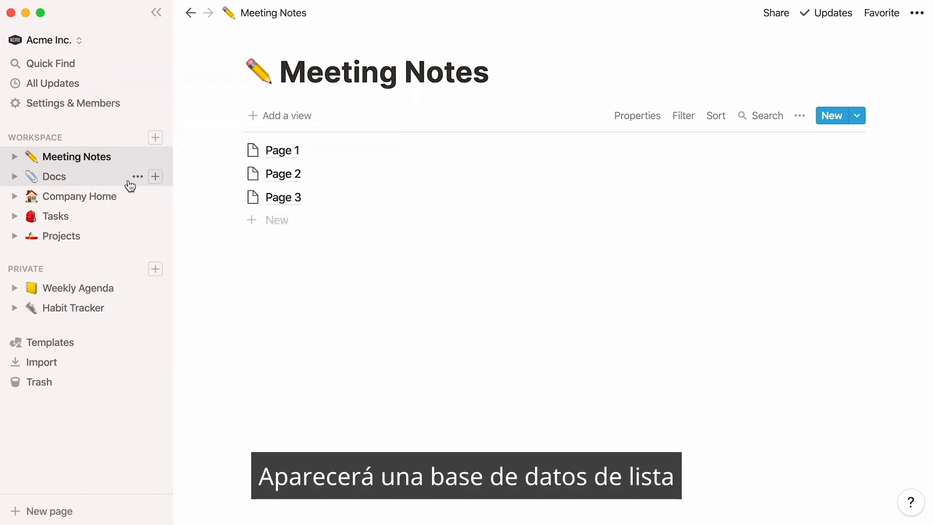
Show Meeting Notes at full width and add a Person property named "Participants" in Page 1
left_click(155, 13)
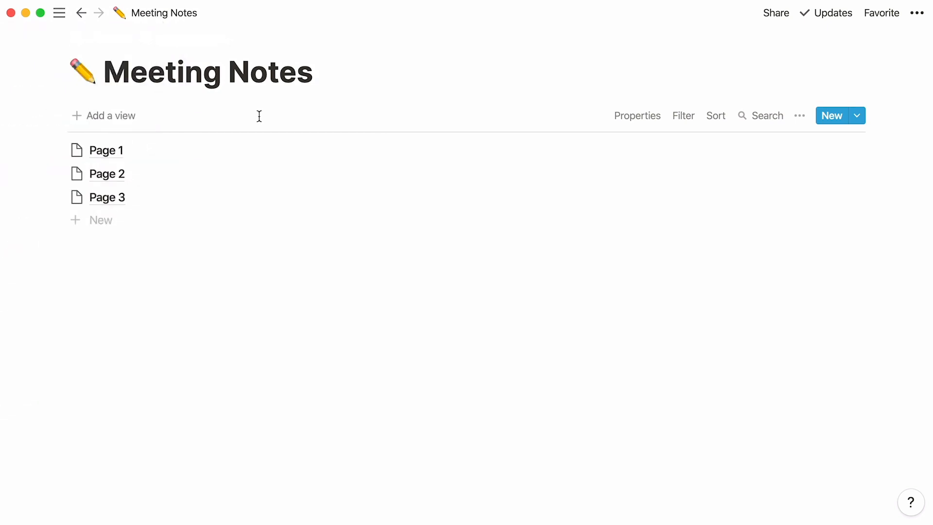
left_click(122, 154)
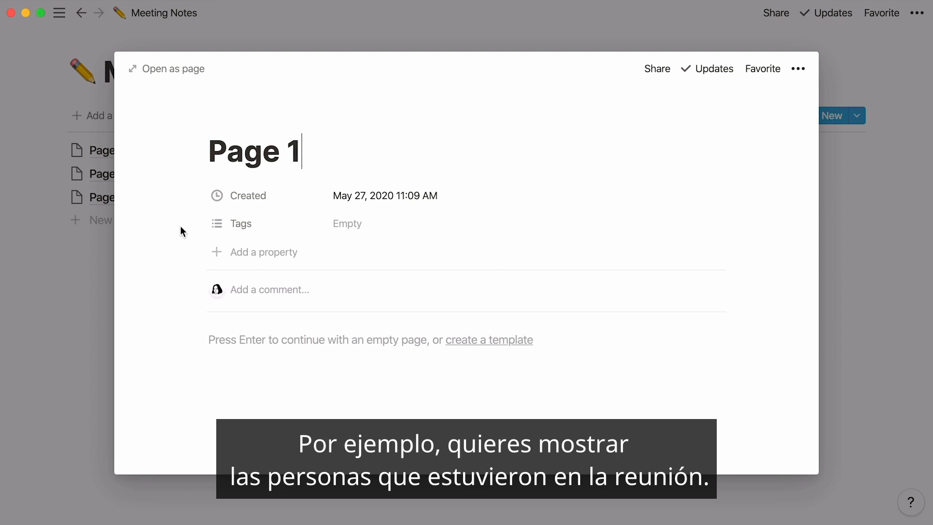
left_click(216, 253)
type("Participants")
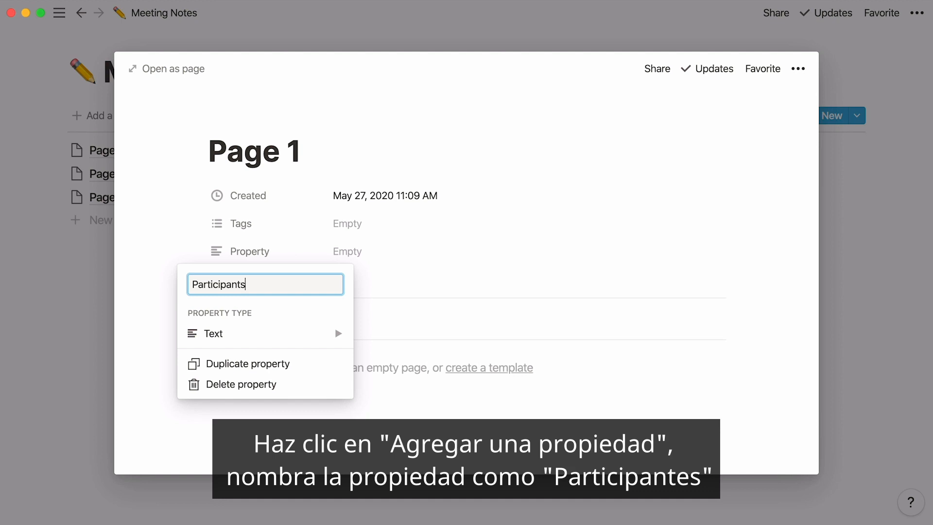
left_click(251, 338)
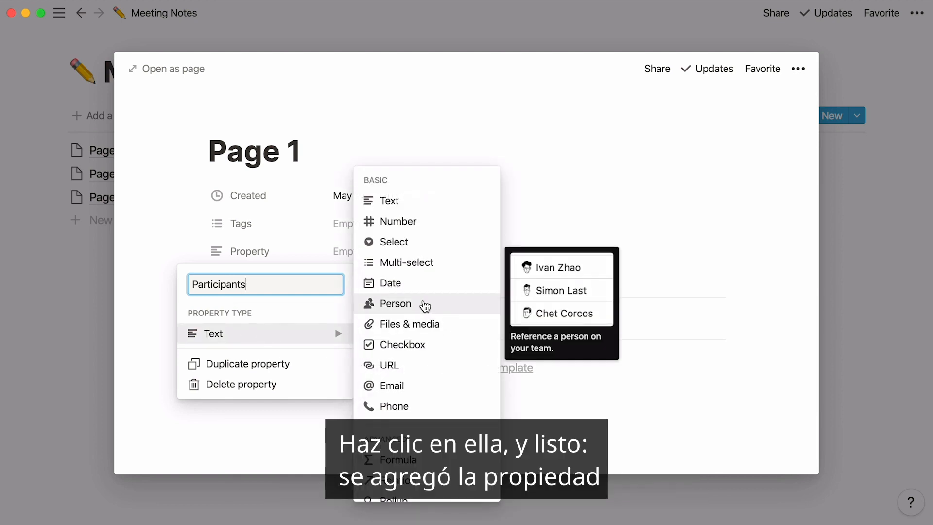
left_click(424, 305)
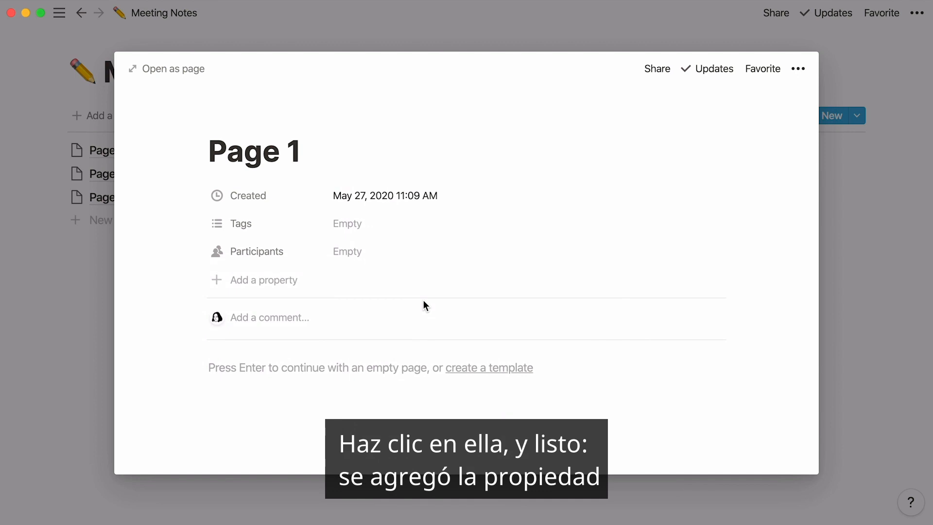
Set the Participants of Page 1 to the first and third team members in the people list
left_click(396, 253)
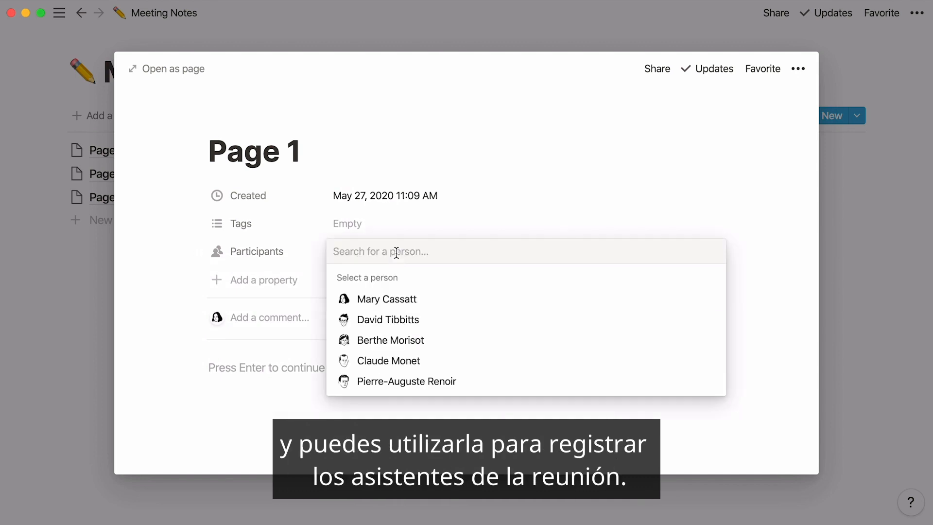
left_click(411, 298)
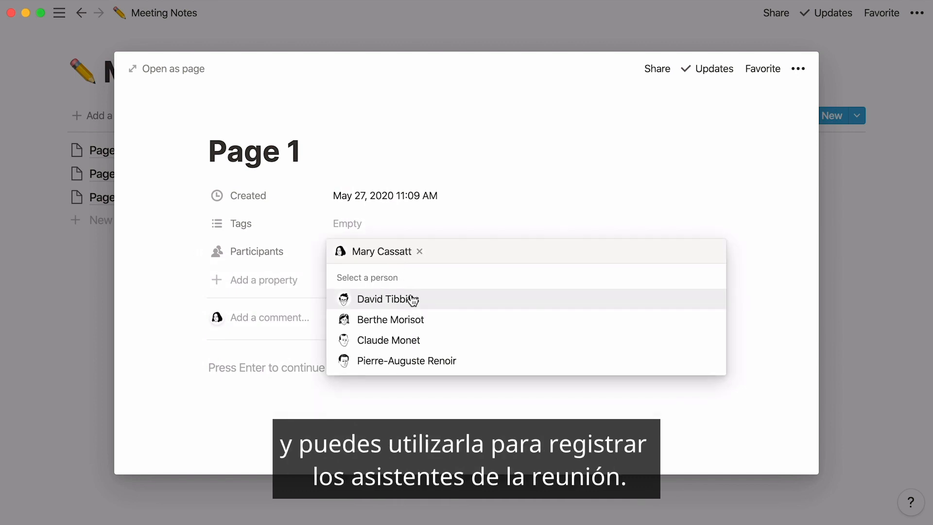
left_click(436, 324)
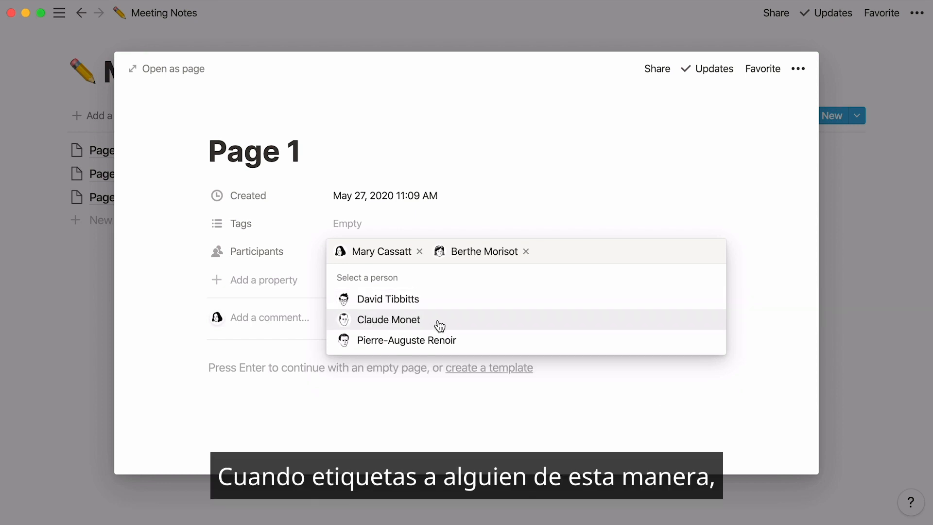
Add a Multi-select property named "Team" to Page 1
left_click(286, 278)
left_click(286, 278)
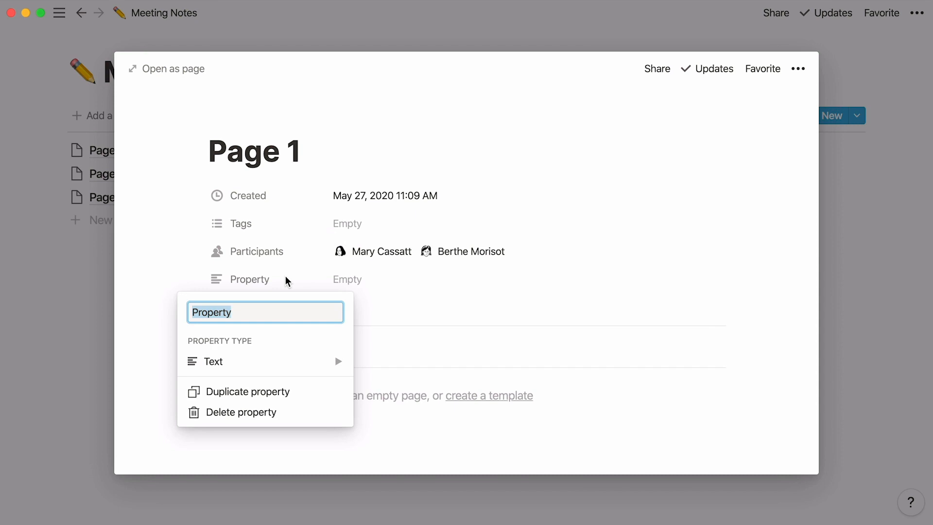
mouse_move(314, 362)
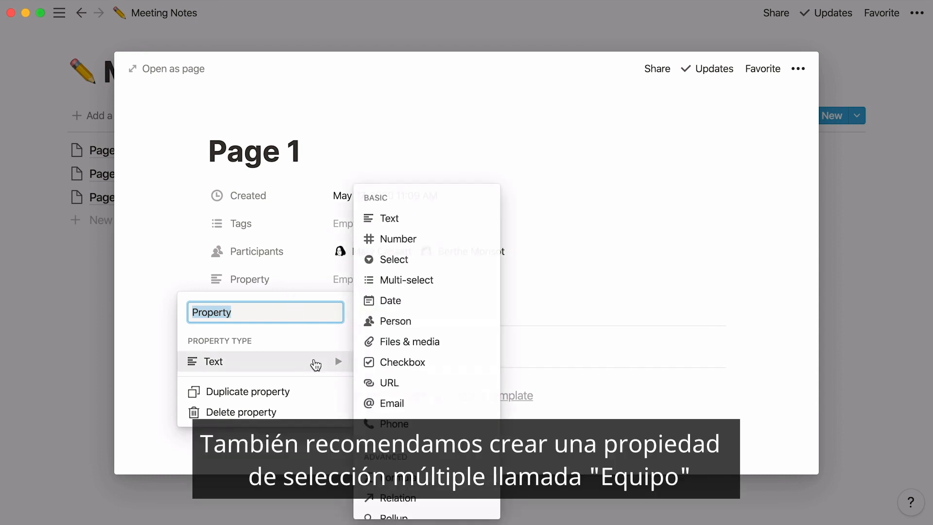
type("Team")
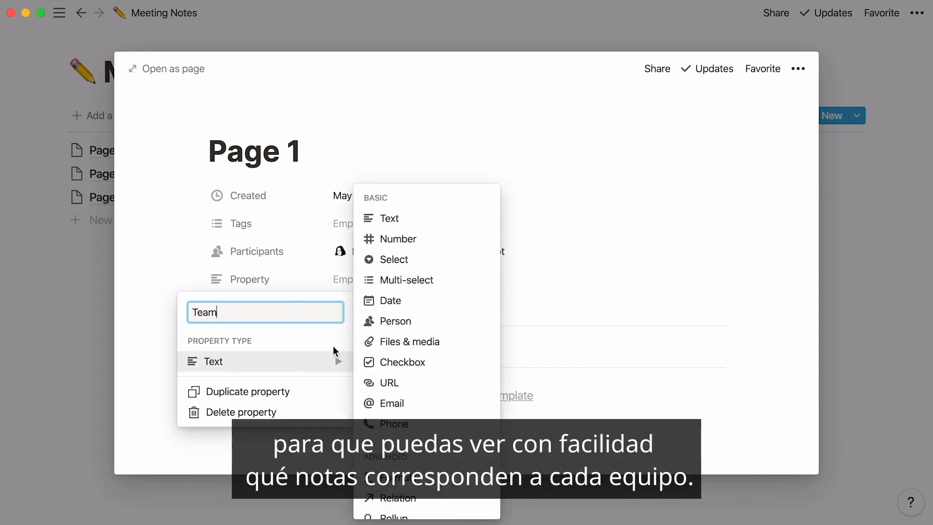
left_click(443, 281)
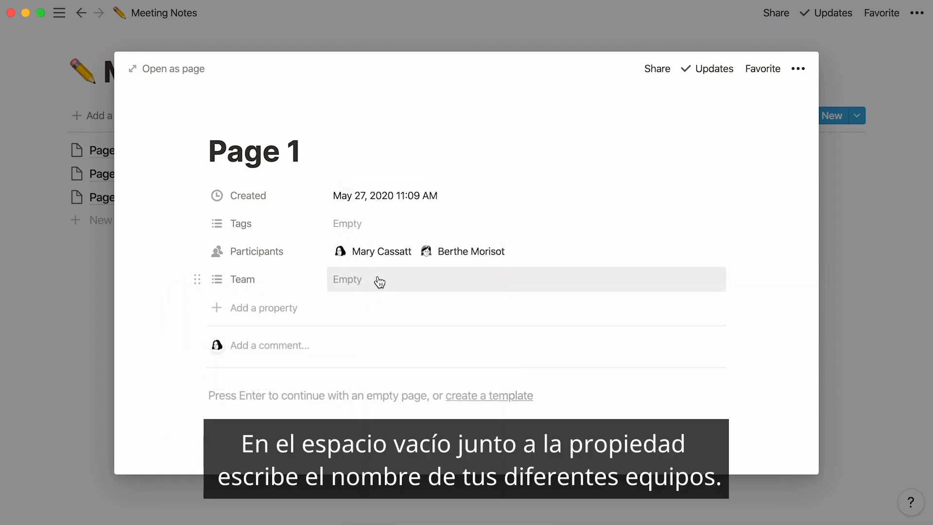
Create the Team options Marketing, HR, Customer Success, Engineering and Sales in Page 1
left_click(378, 279)
type("Marketing")
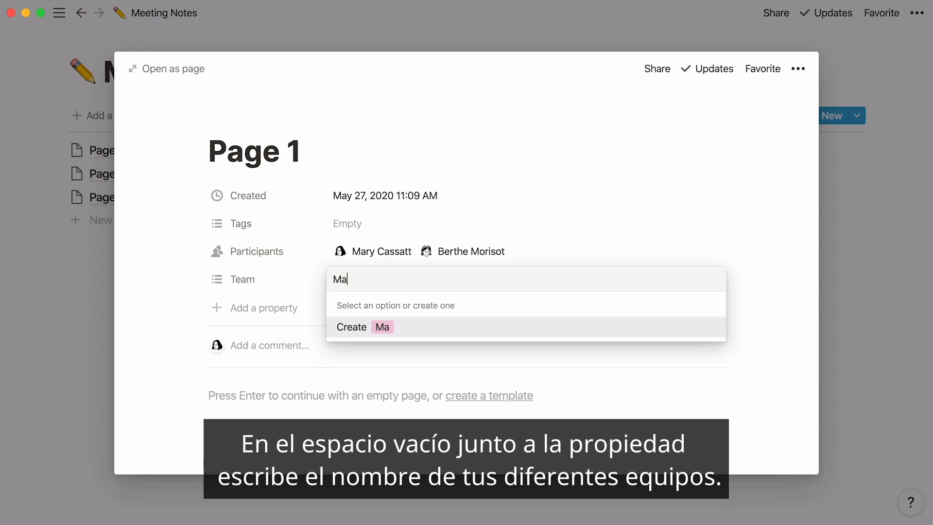
key("Return")
type("HR")
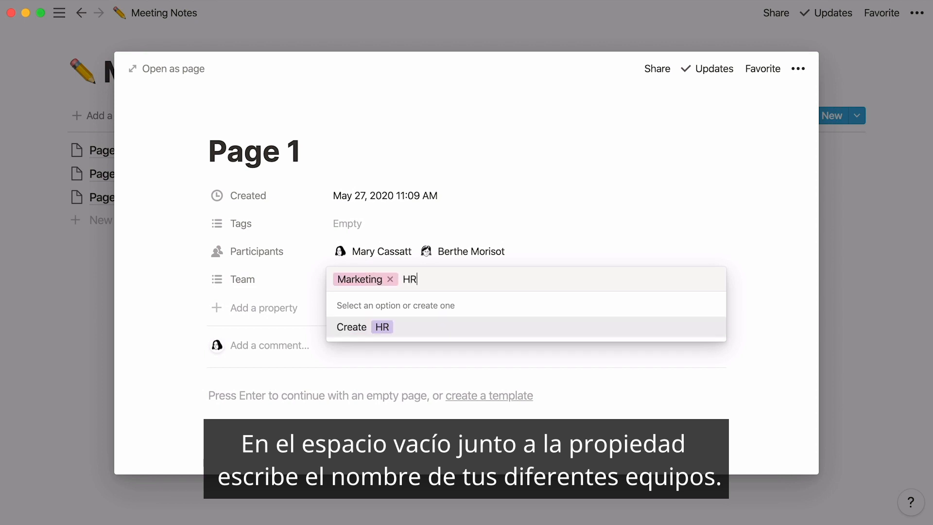
key("Return")
type("Customer Success")
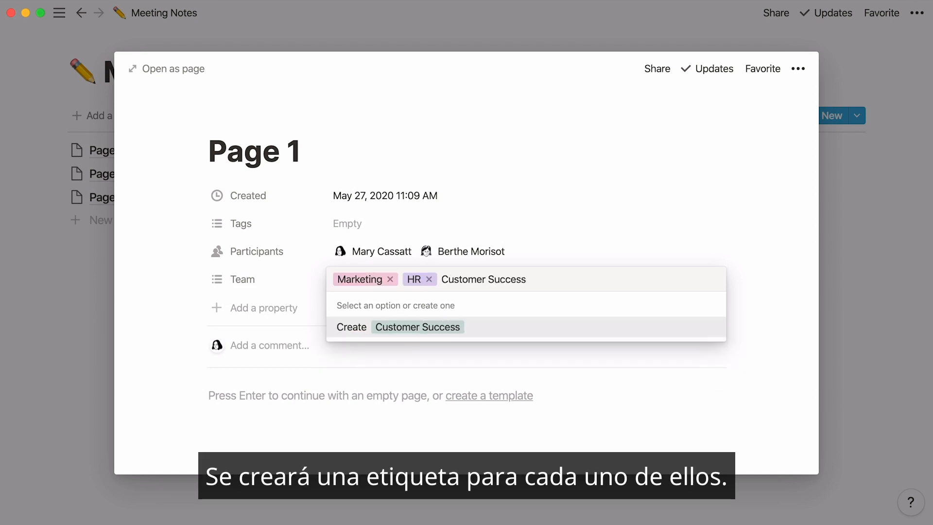
key("Return")
type("Engineering")
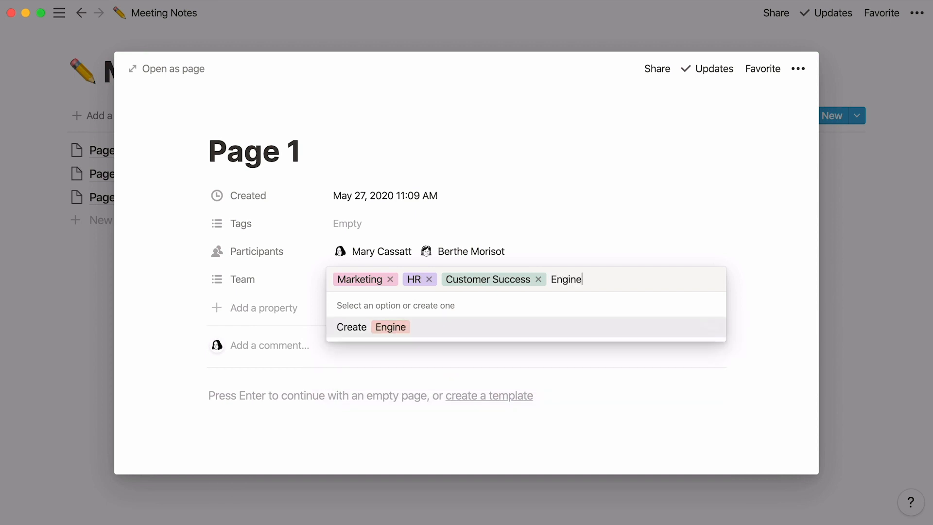
key("Return")
type("Sales")
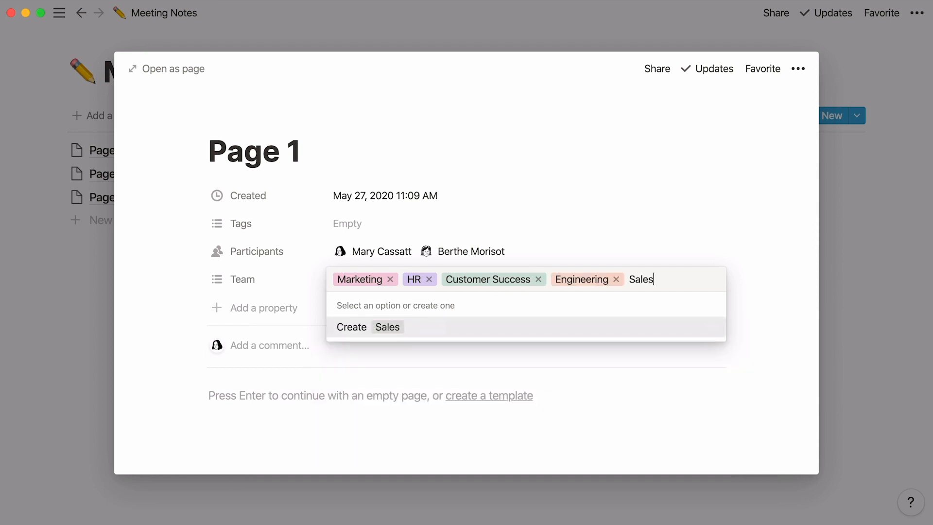
key("Return")
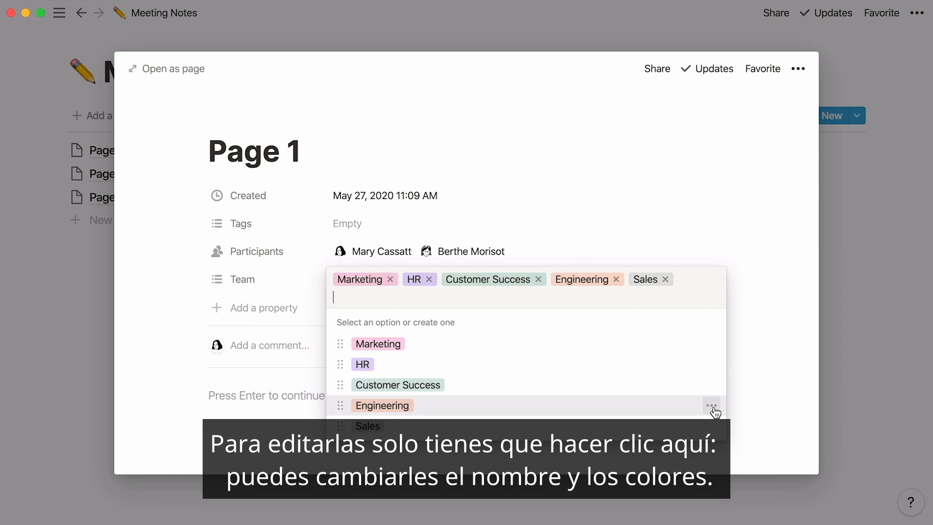
Rename the Engineering team option to "Product" and set its color to Blue
left_click(714, 409)
type("Product")
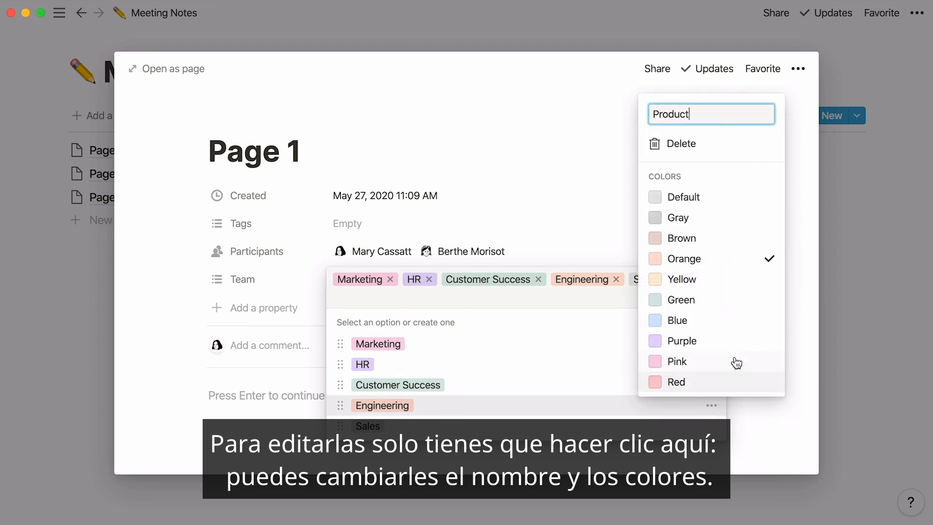
left_click(744, 320)
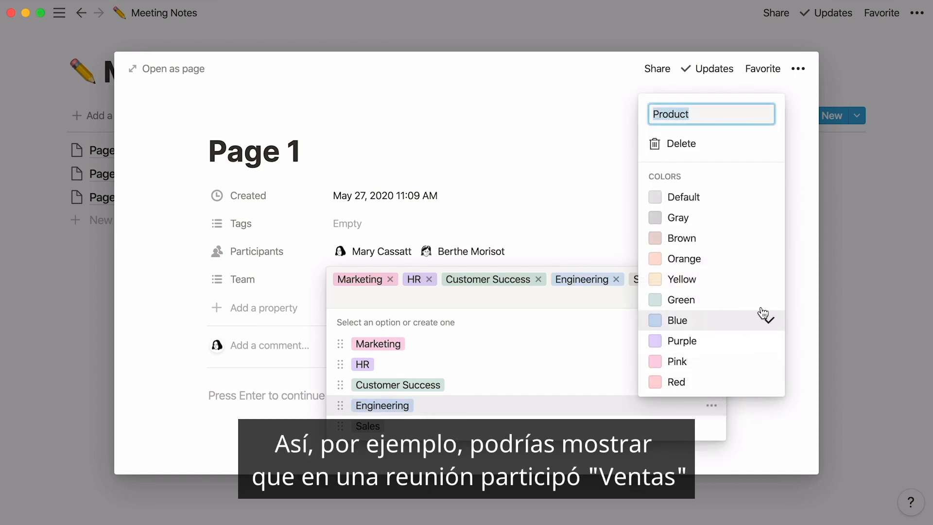
left_click(802, 280)
Remove the Product, Customer Success and HR tags from Page 1's Team, keeping Marketing and Sales
left_click(599, 278)
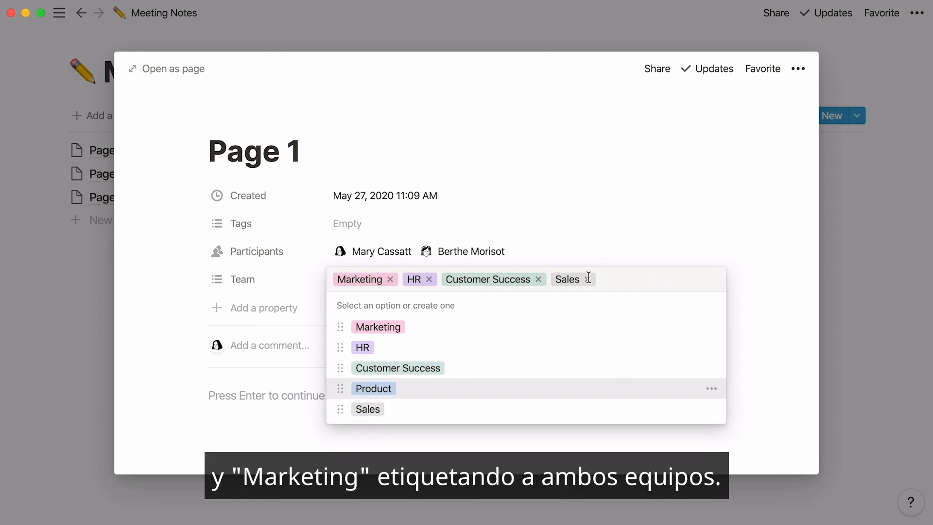
left_click(537, 278)
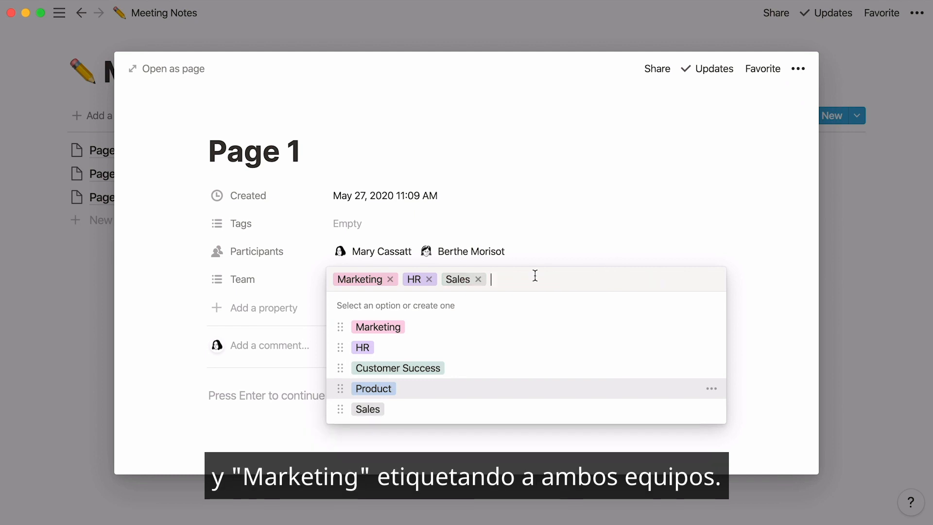
left_click(430, 280)
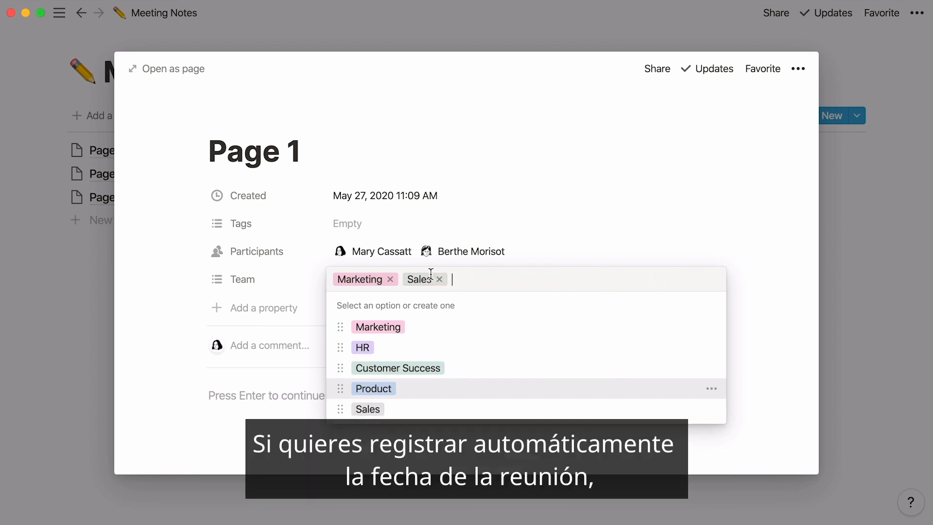
left_click(153, 316)
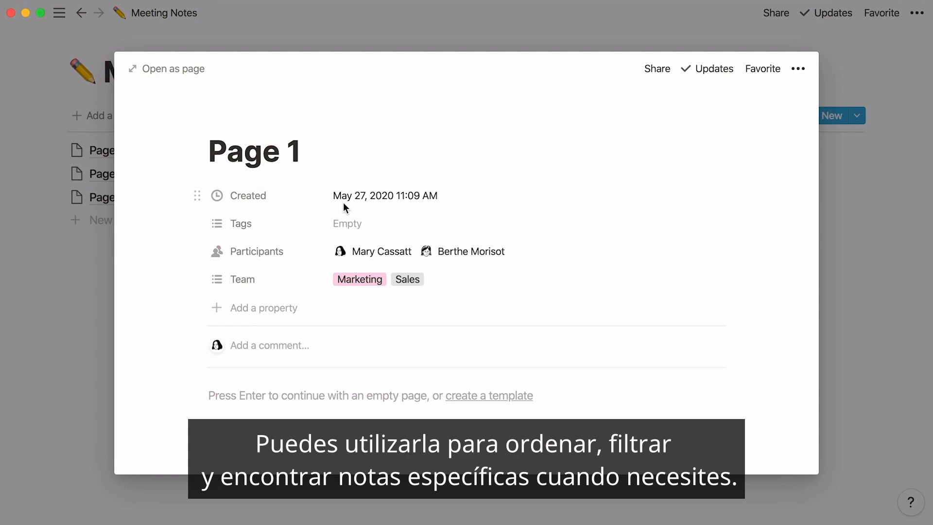
Delete the default Tags property and close Page 1
left_click(206, 225)
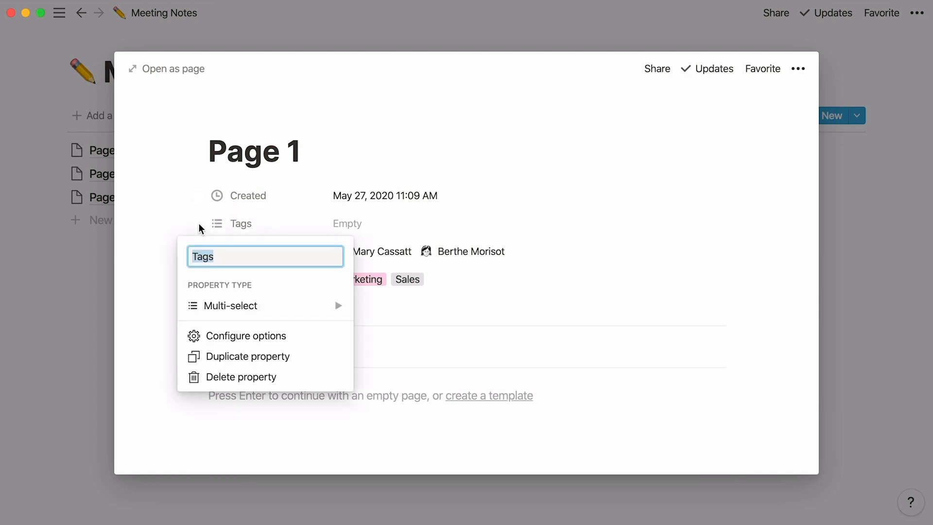
left_click(292, 381)
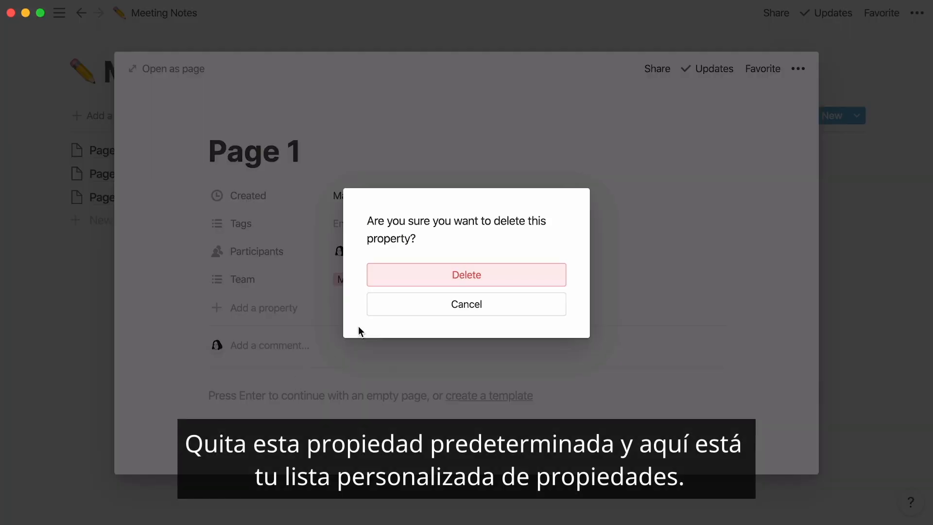
left_click(418, 279)
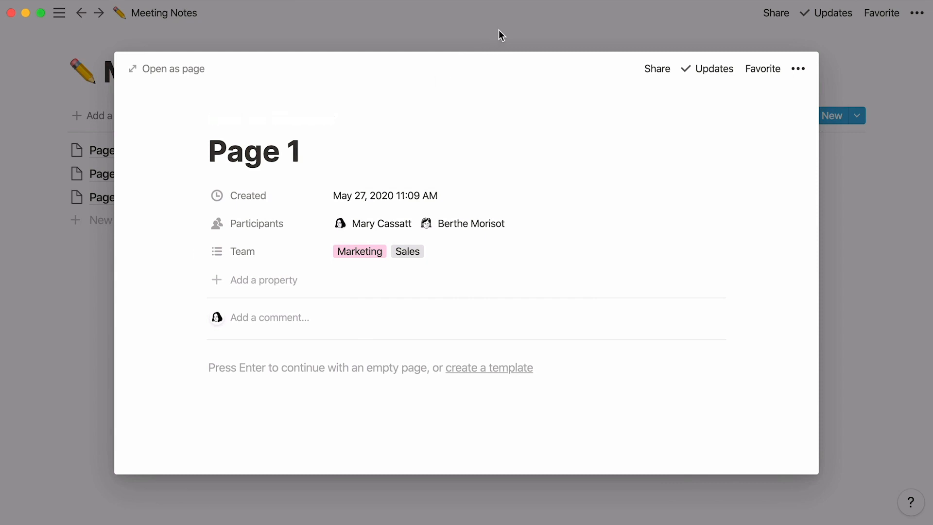
left_click(499, 30)
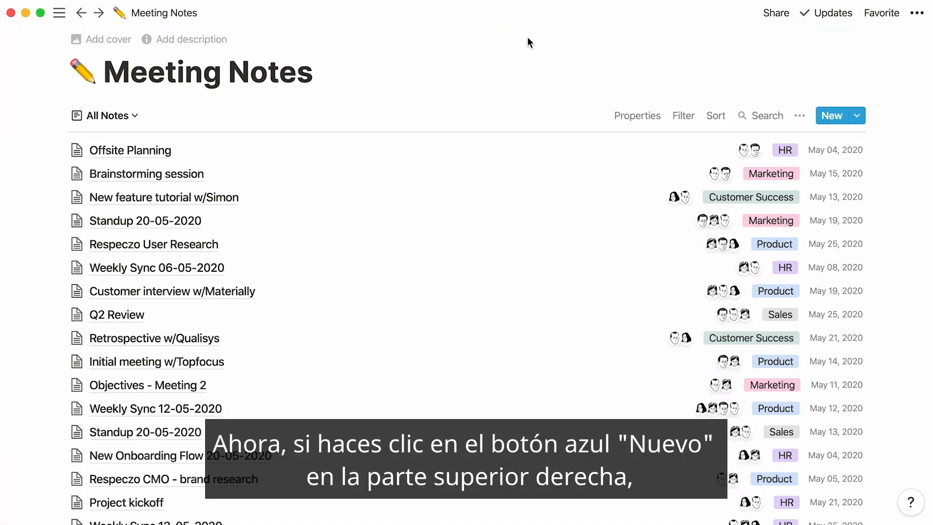
Create a new meeting note titled "Offsite Planning" and add the fourth and fifth team members in the people list as Participants
left_click(831, 119)
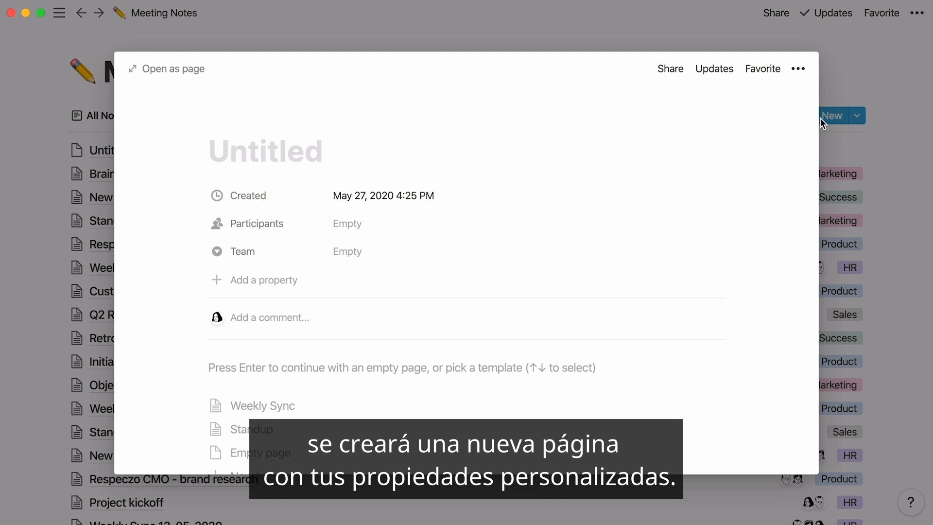
type("Offsite Planning")
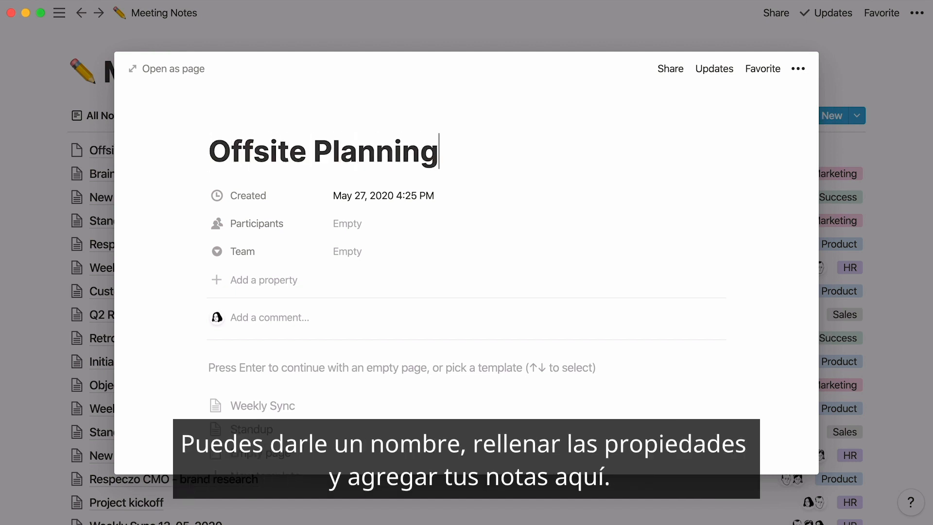
left_click(460, 223)
left_click(480, 332)
left_click(481, 332)
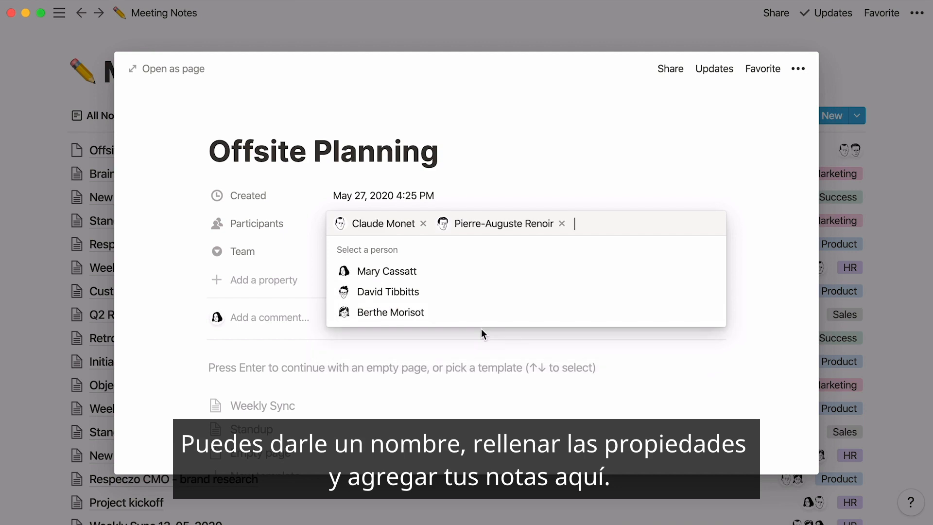
left_click(307, 257)
Set the Offsite Planning note's Team to HR, write "Notes" in its body and close it
left_click(346, 252)
left_click(415, 298)
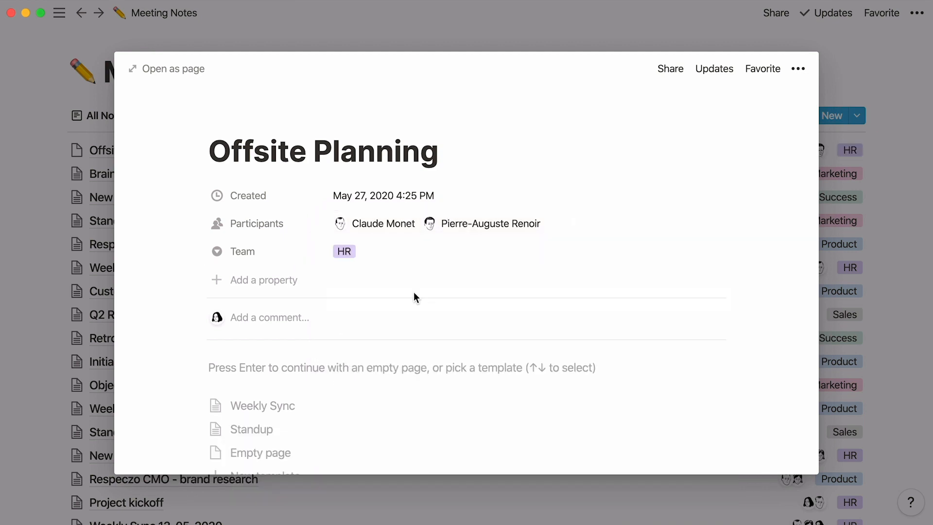
type("Notes")
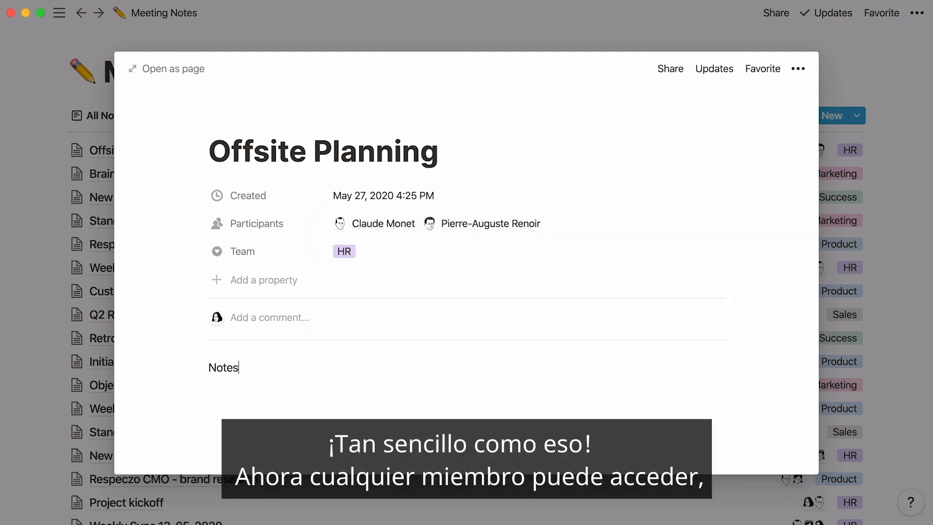
left_click(18, 293)
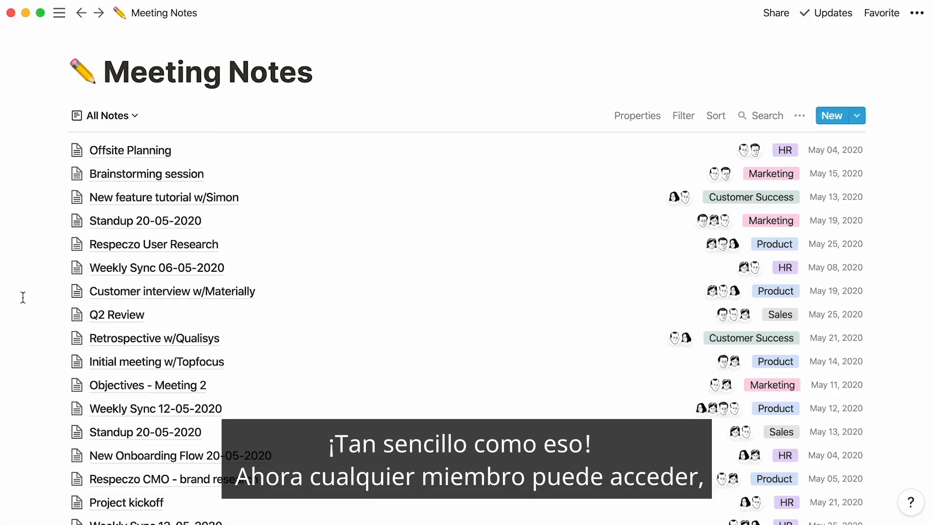
Open the Weekly Sync 12-05-2020 note, review its properties, notes, decisions and action items, and close it
left_click(116, 409)
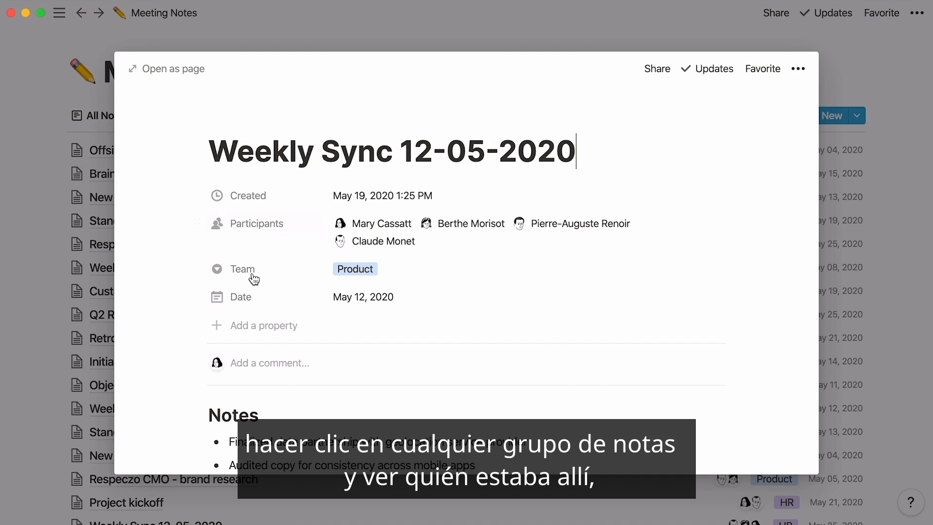
scroll(158, 331, "down", 5)
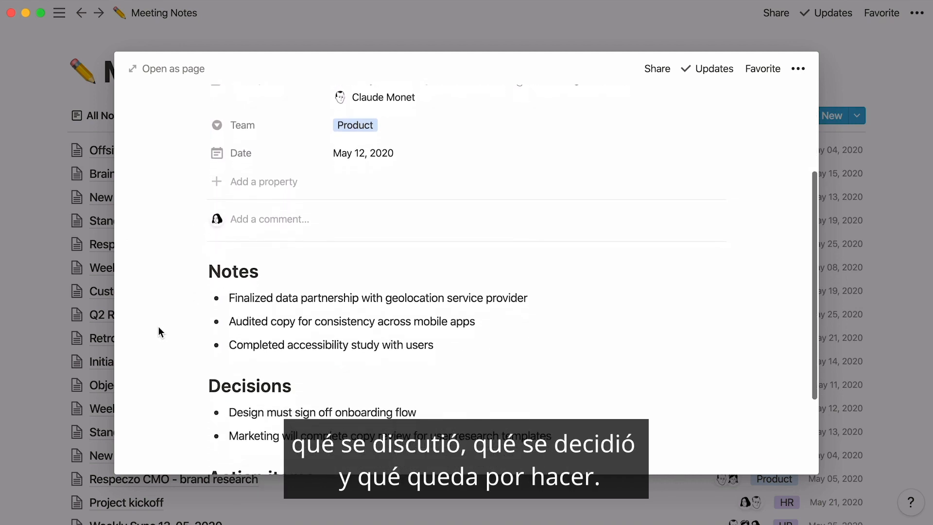
scroll(158, 328, "down", 2)
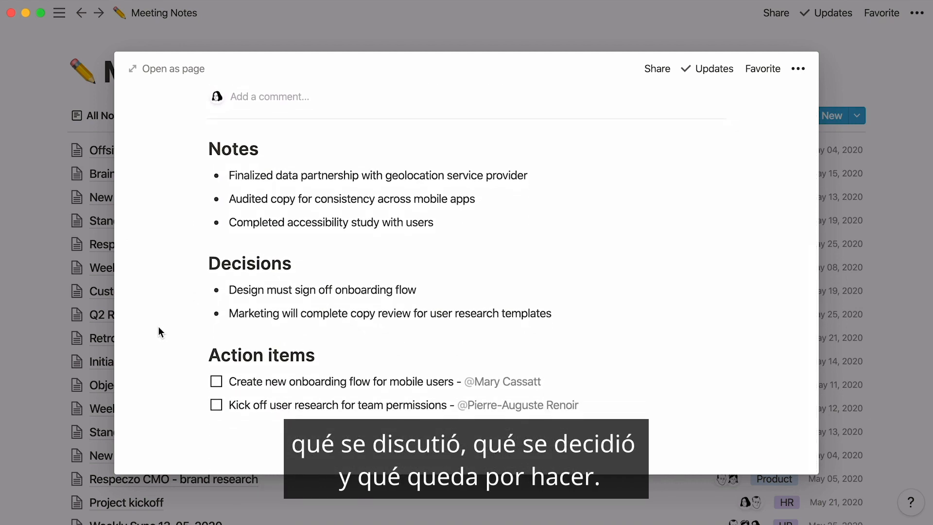
left_click(7, 394)
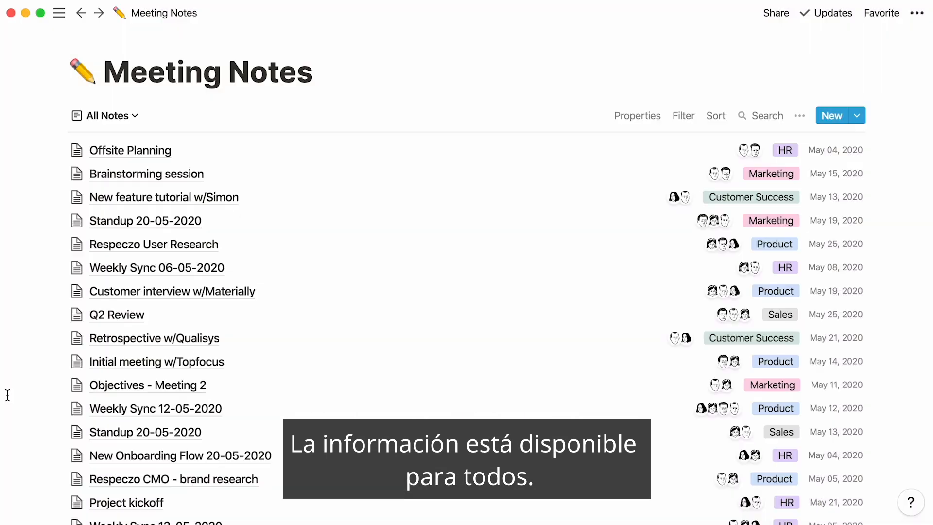
View the meeting notes in the By Team and Weekly Syncs views, and return to All Notes
left_click(116, 111)
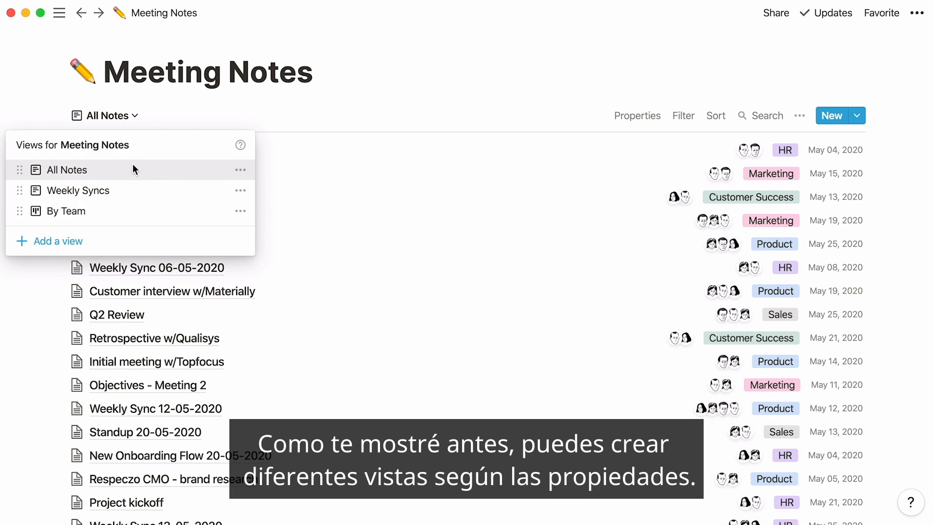
left_click(138, 211)
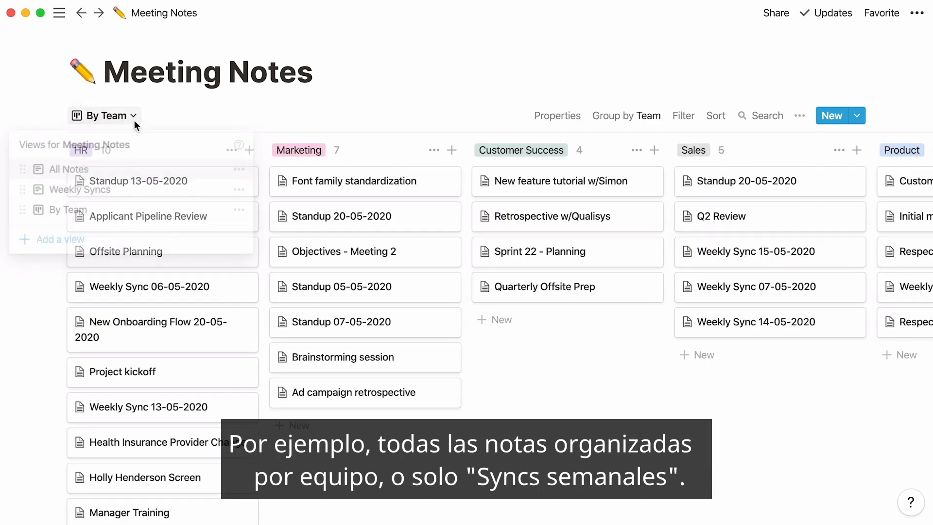
left_click(149, 190)
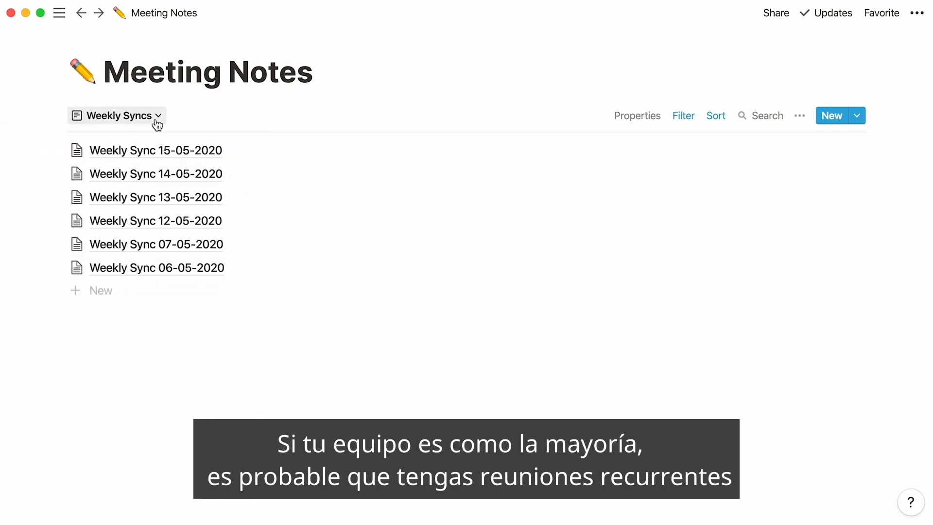
left_click(156, 119)
left_click(161, 170)
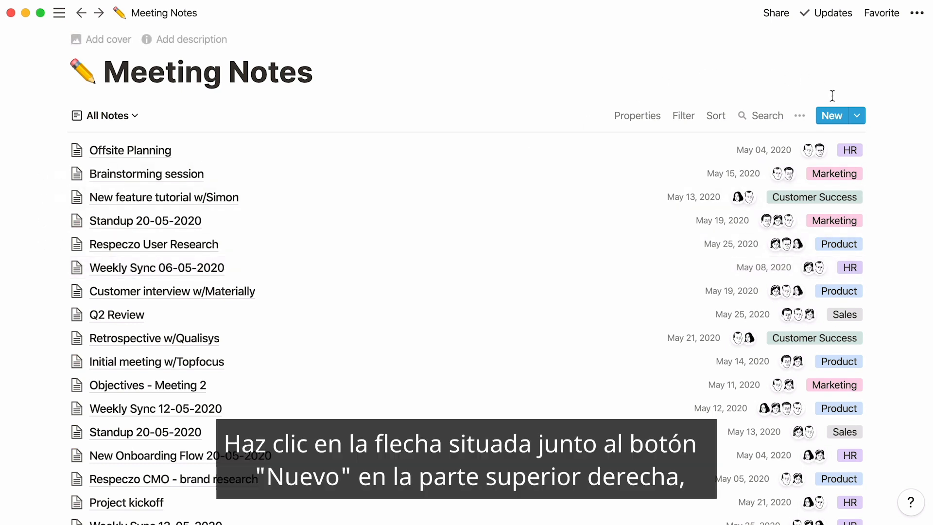
Create a new database template named "Standup" with a "Discussion" heading and an empty bulleted list in its body
left_click(855, 115)
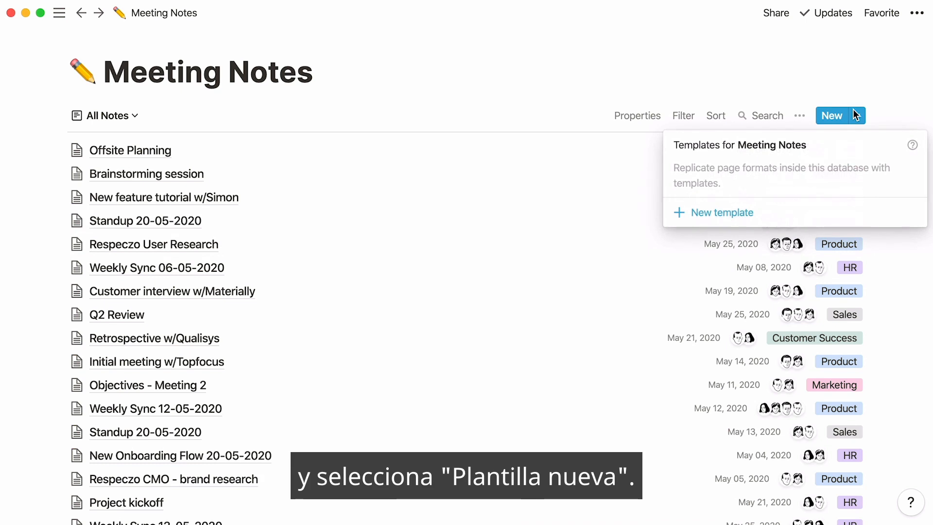
left_click(757, 220)
type("Standup")
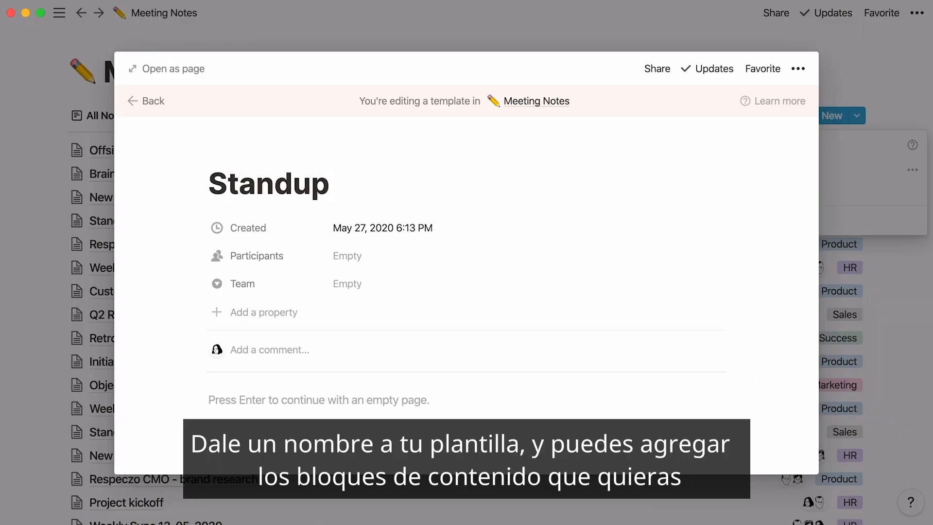
key("Return")
type("## ")
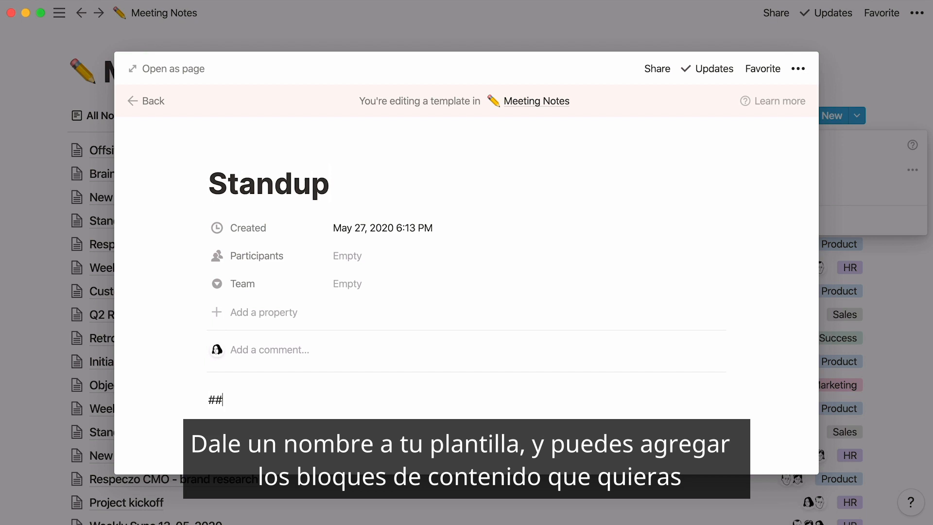
type("Discussion")
key("Return")
type("-")
key("Return")
key("Return")
Add an "Action Items" heading with an empty to-do checkbox below the Discussion list in the Standup template
type("## ")
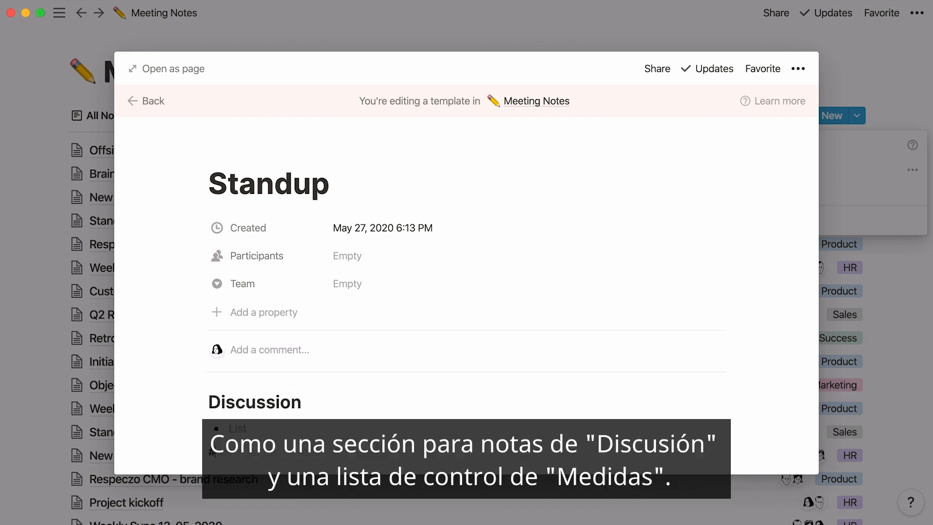
type("Action Items")
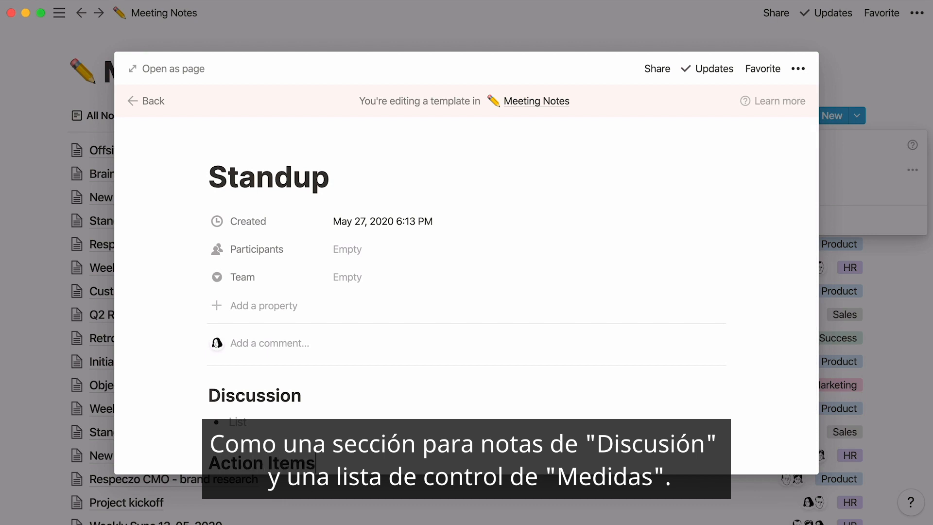
key("Return")
type("[]")
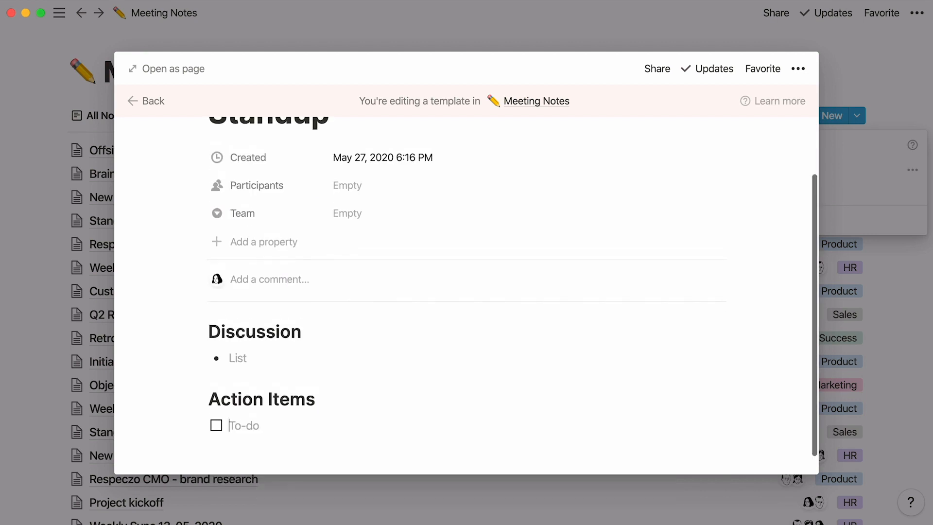
Add the first, fourth and fifth team members in the people list as Participants of the Standup template
scroll(498, 247, "up", 3)
left_click(387, 256)
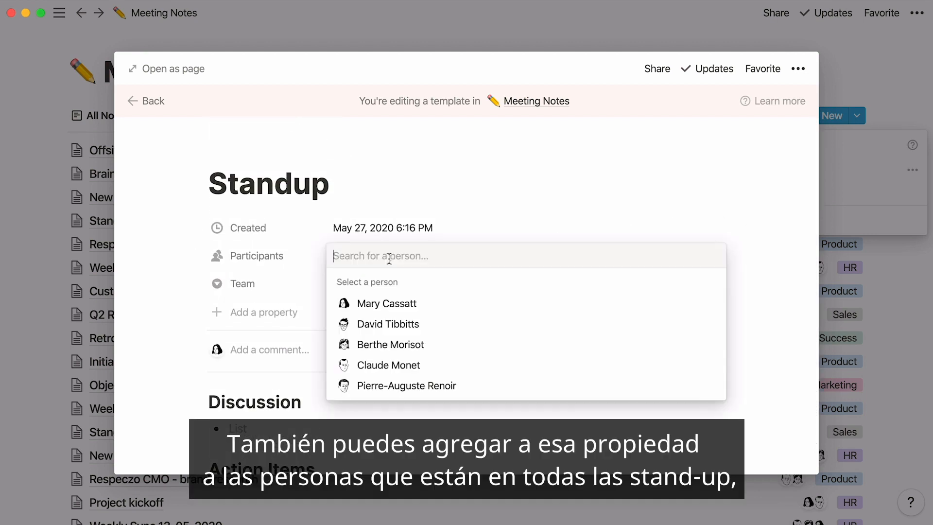
left_click(451, 303)
left_click(484, 365)
left_click(498, 345)
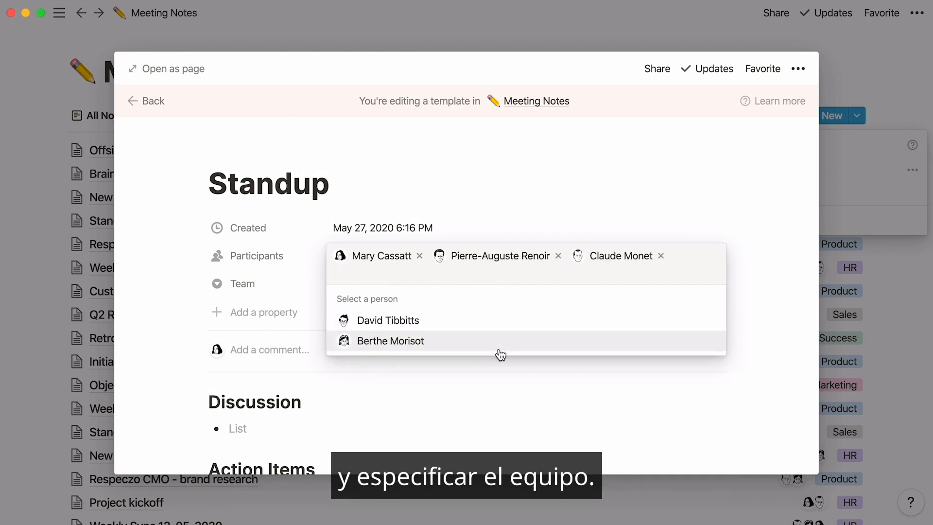
left_click(290, 283)
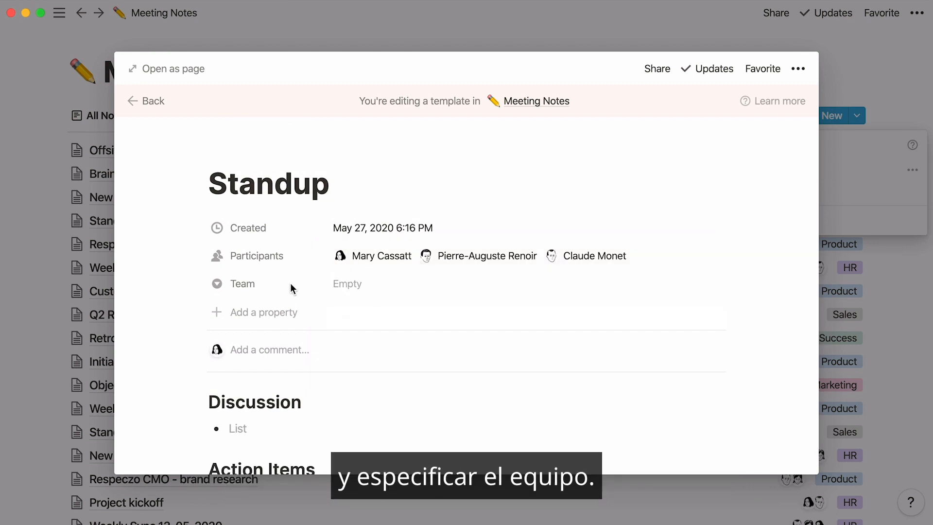
Set the Standup template's Team to Marketing and close the template
left_click(350, 286)
left_click(457, 351)
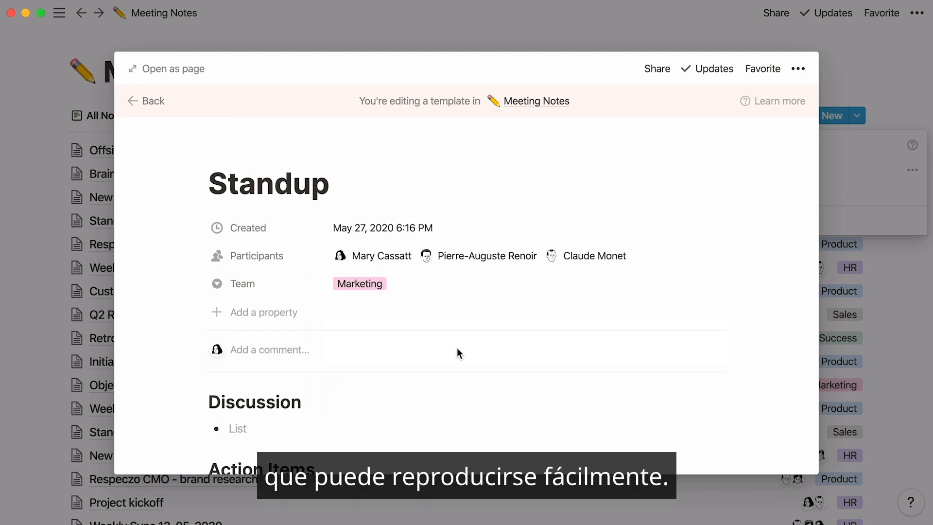
left_click(858, 83)
left_click(861, 115)
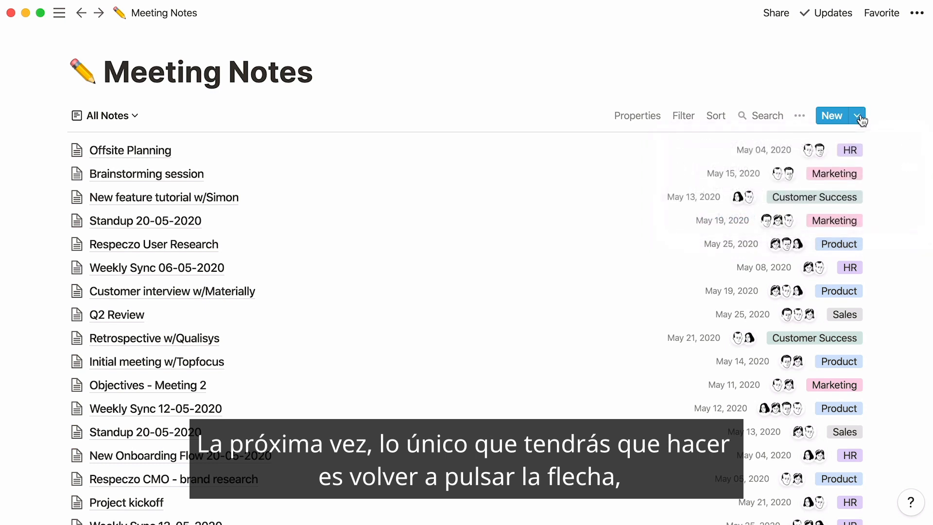
Create a new meeting note from the Standup template and close it untitled
left_click(860, 115)
left_click(796, 171)
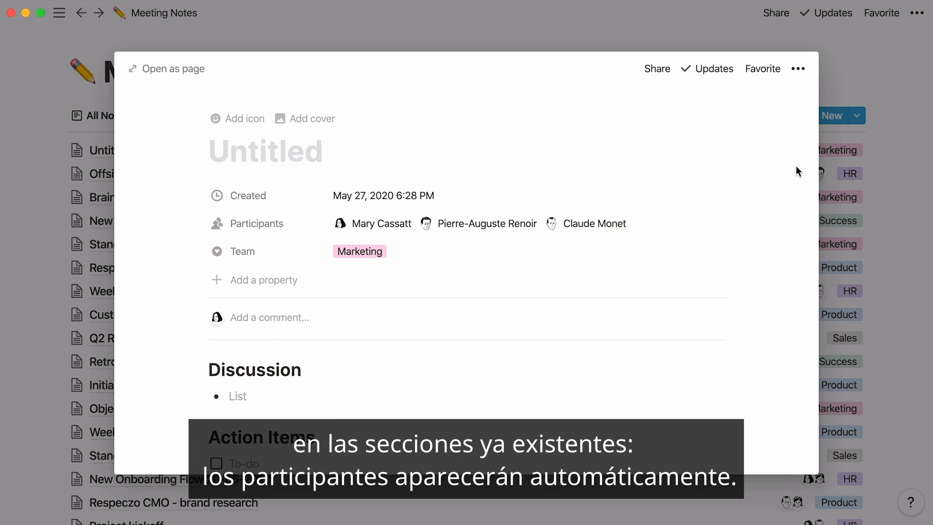
left_click(902, 68)
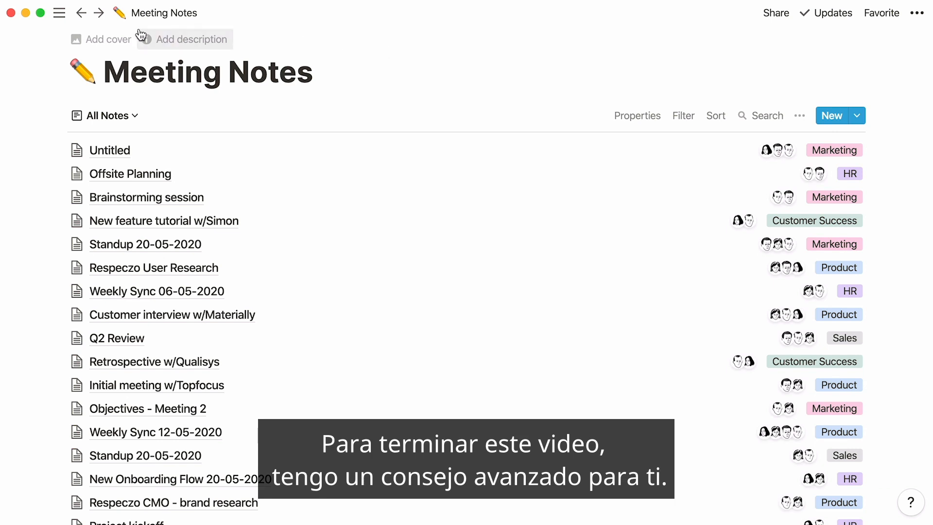
View the Projects database in the workspace and return to Meeting Notes
left_click(62, 18)
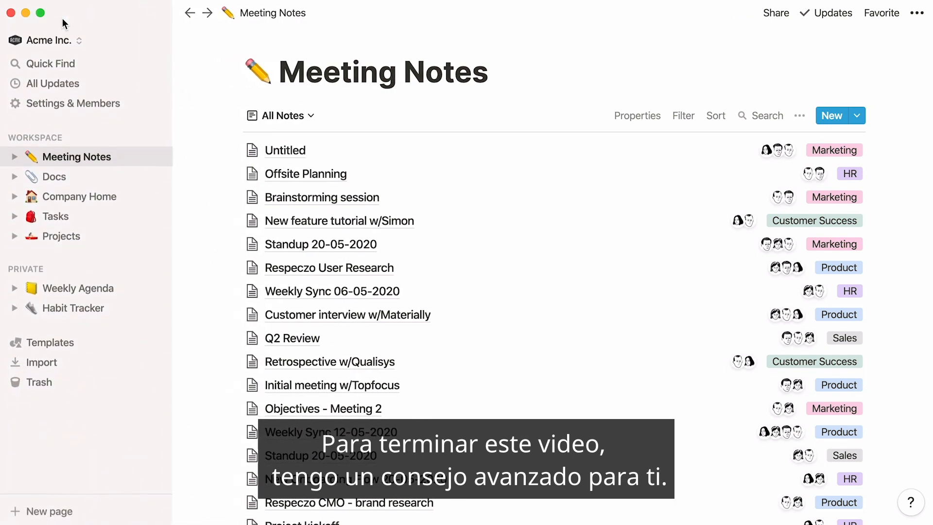
left_click(110, 243)
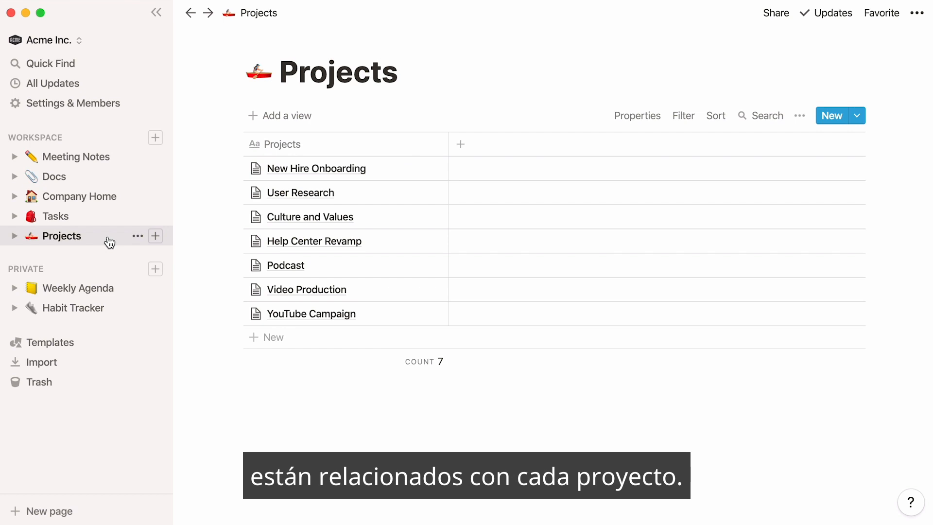
left_click(118, 162)
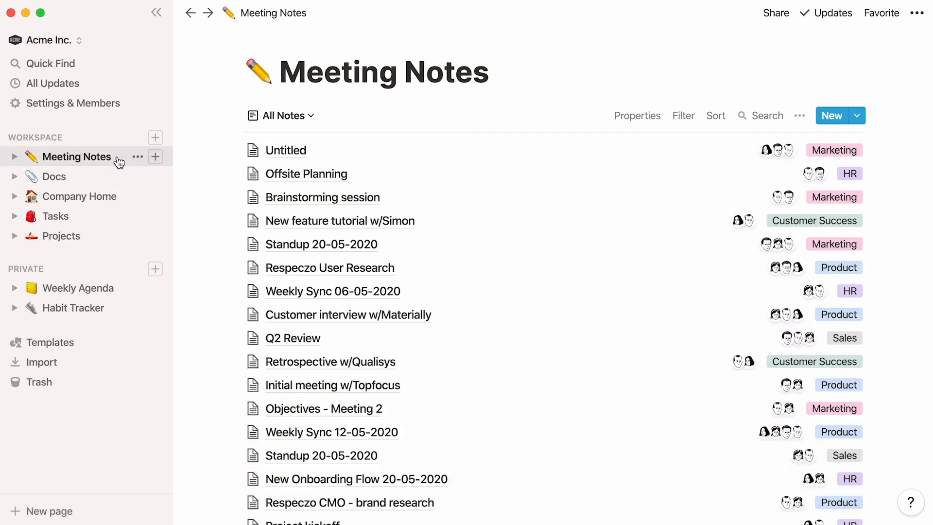
Add a property named "Project" to Meeting Notes and choose Relation as its type
left_click(623, 121)
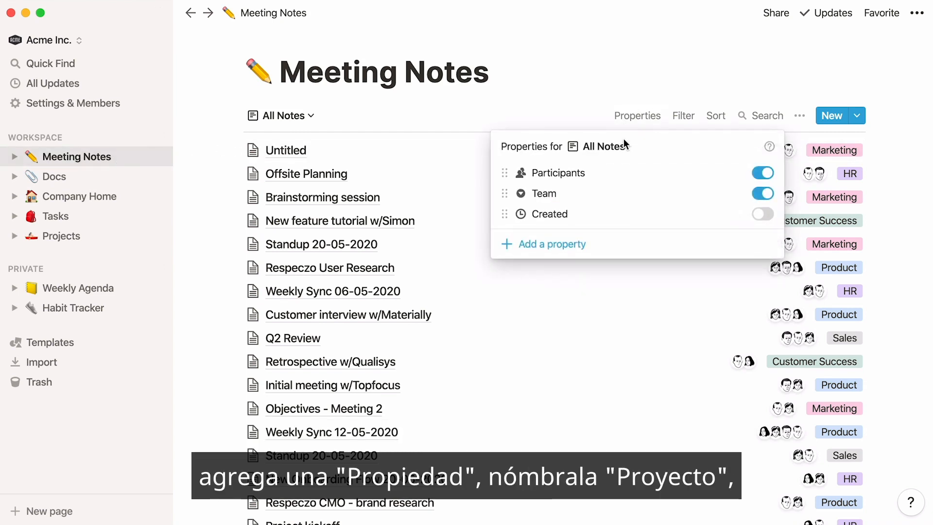
left_click(599, 243)
type("Project")
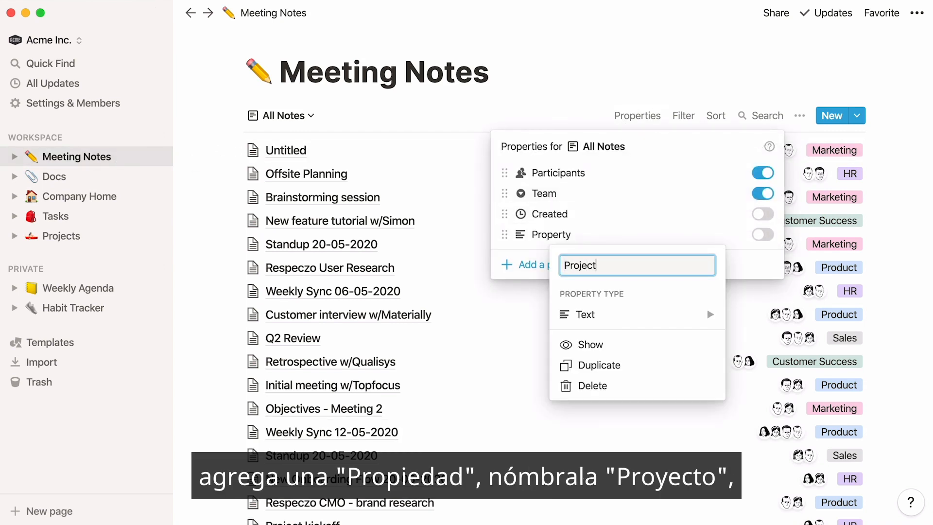
left_click(630, 315)
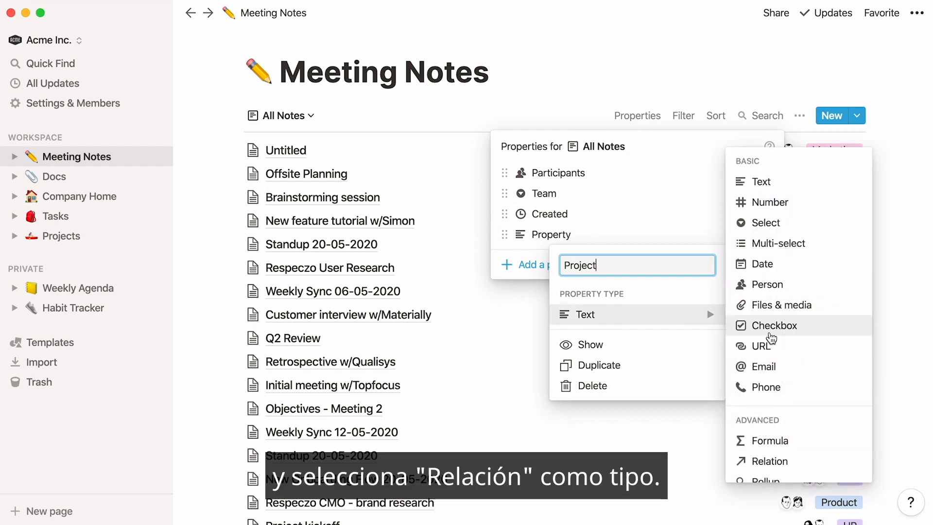
left_click(796, 461)
Select the Projects database as the relation's target and create the relation
left_click(572, 267)
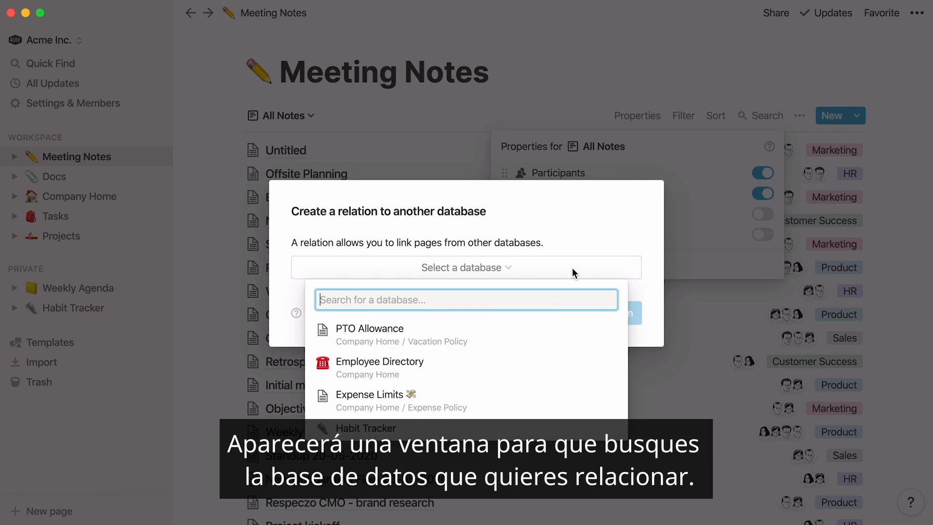
type("projects")
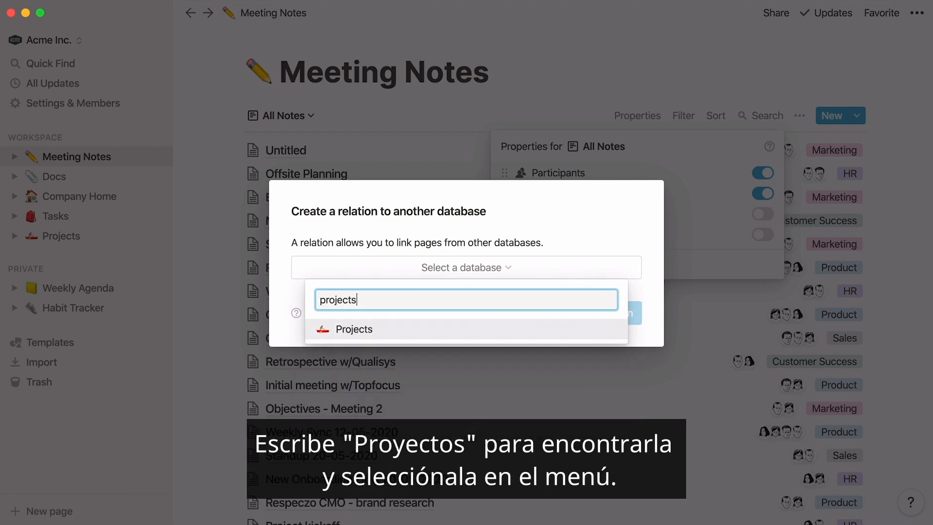
left_click(512, 330)
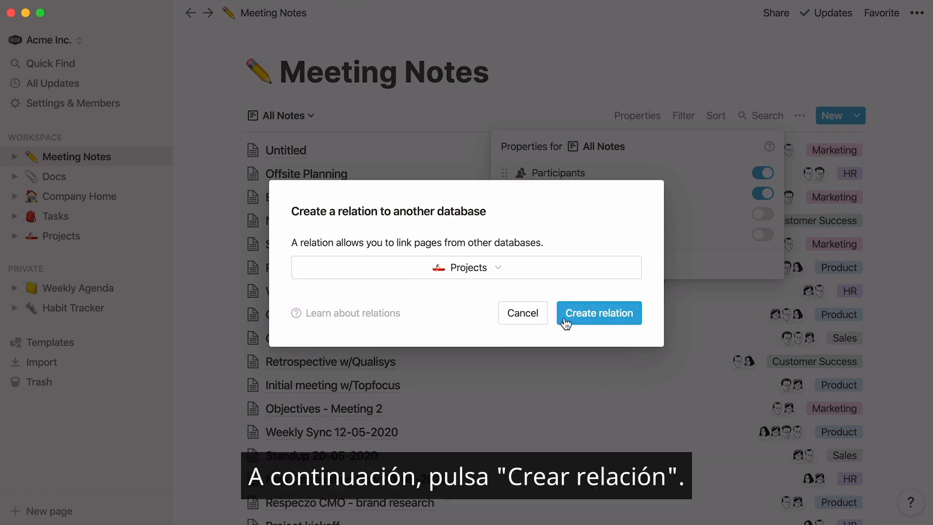
left_click(575, 321)
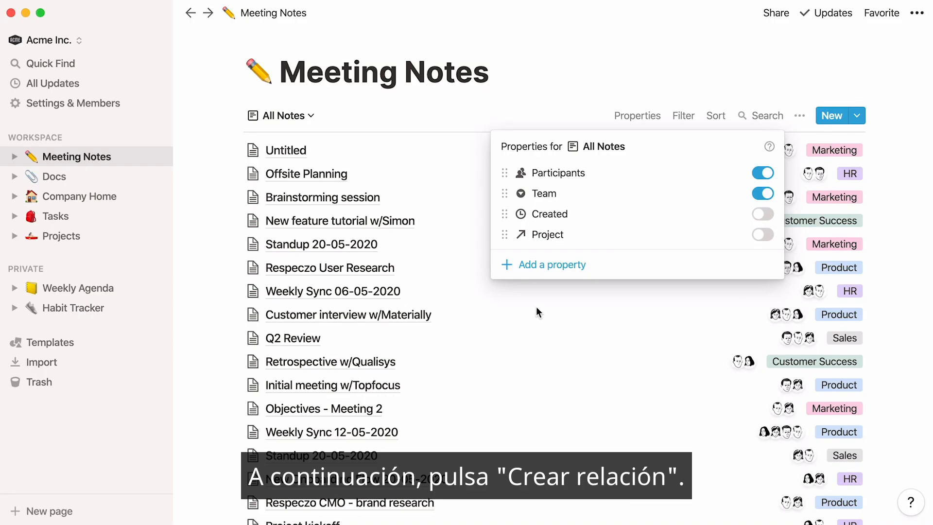
Open the Marketing team's Standup 20-05-2020 note and link its Project property to Help Center Revamp
left_click(374, 245)
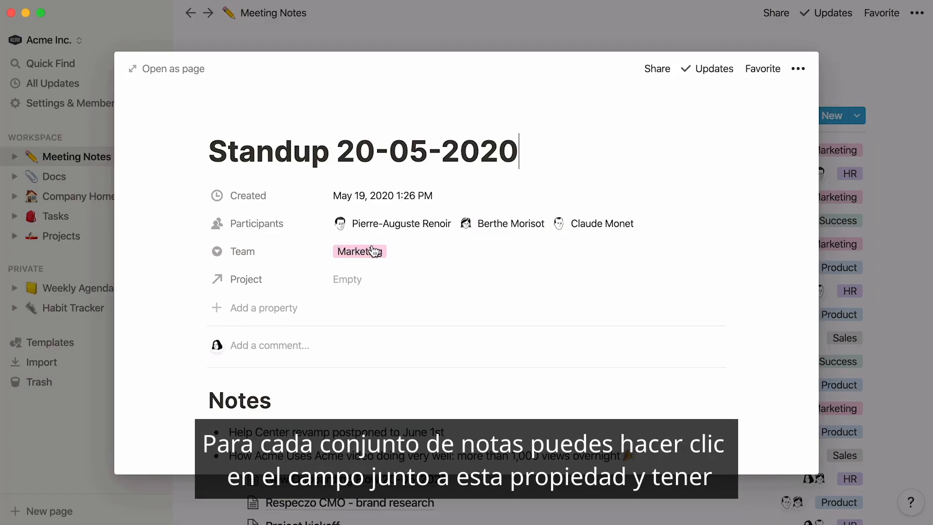
left_click(348, 281)
type("help center")
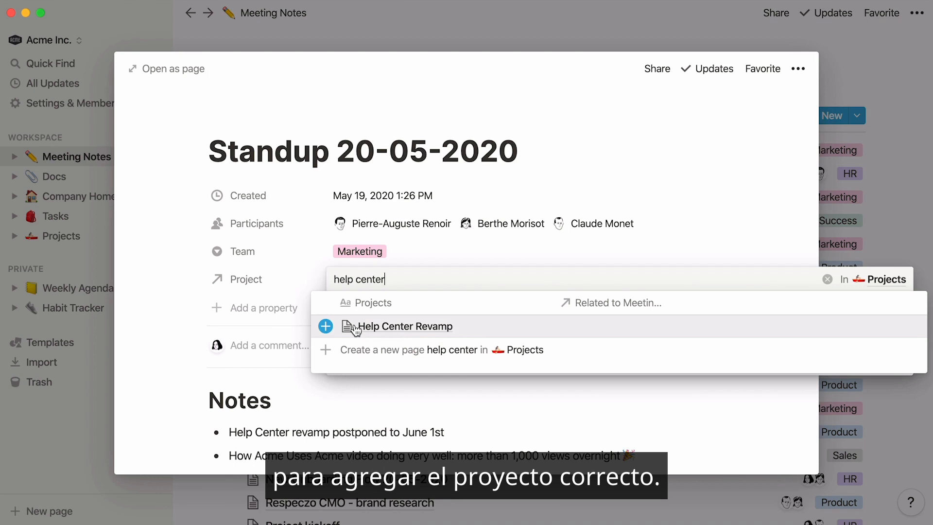
left_click(355, 329)
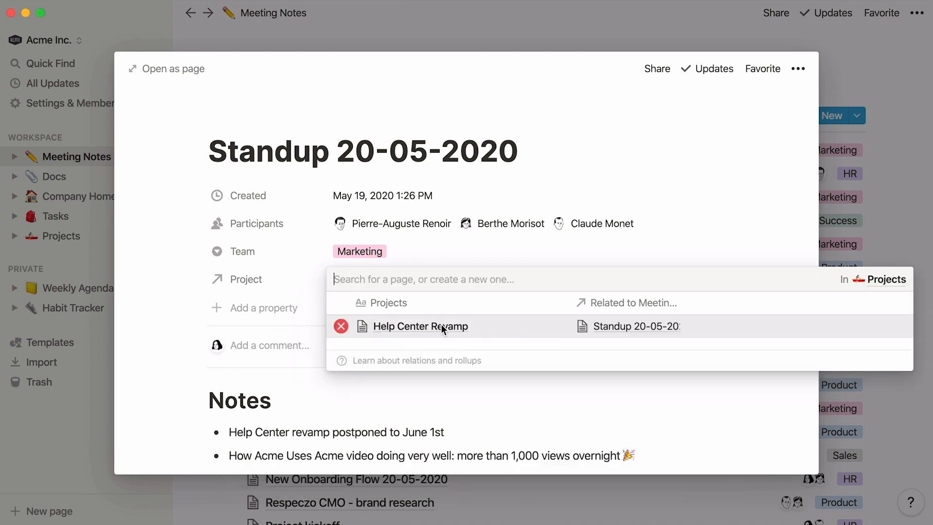
View the linked Help Center Revamp project's related meetings, close it, and go back to the Docs database
left_click(456, 326)
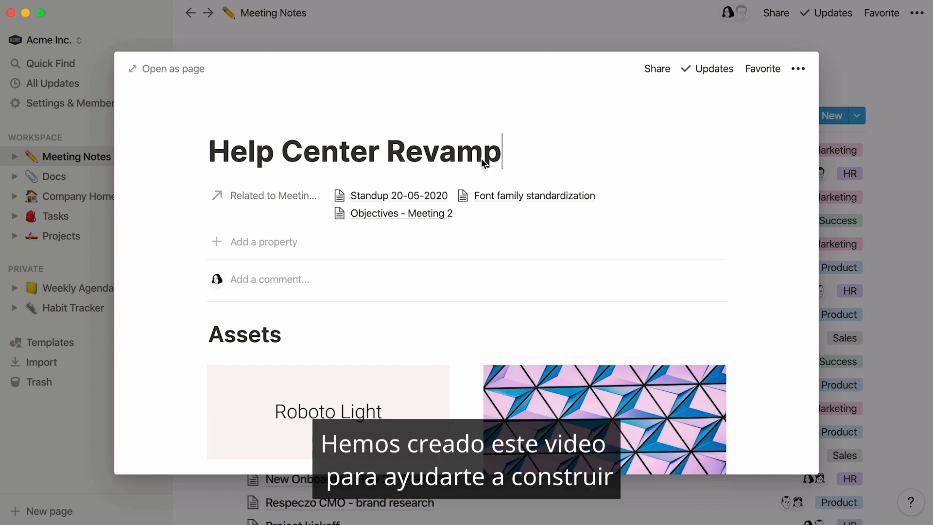
left_click(515, 27)
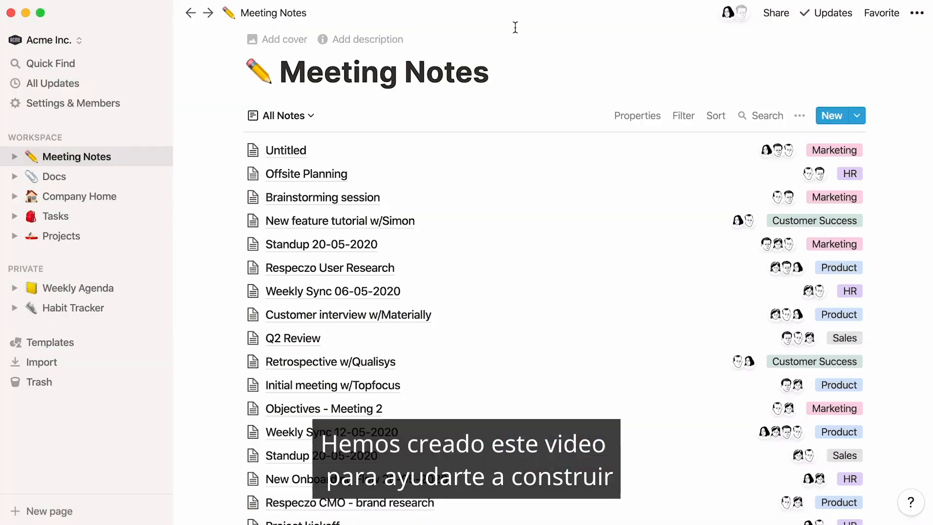
left_click(156, 13)
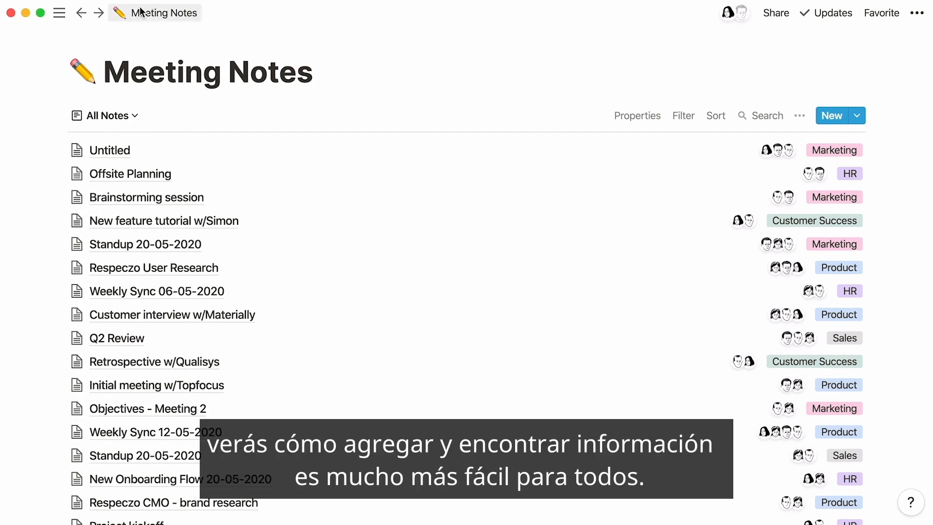
left_click(82, 13)
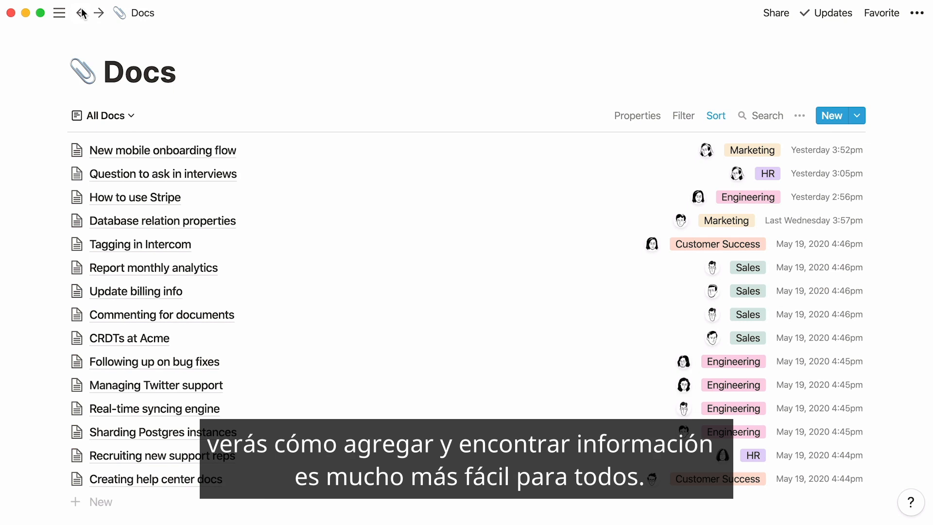